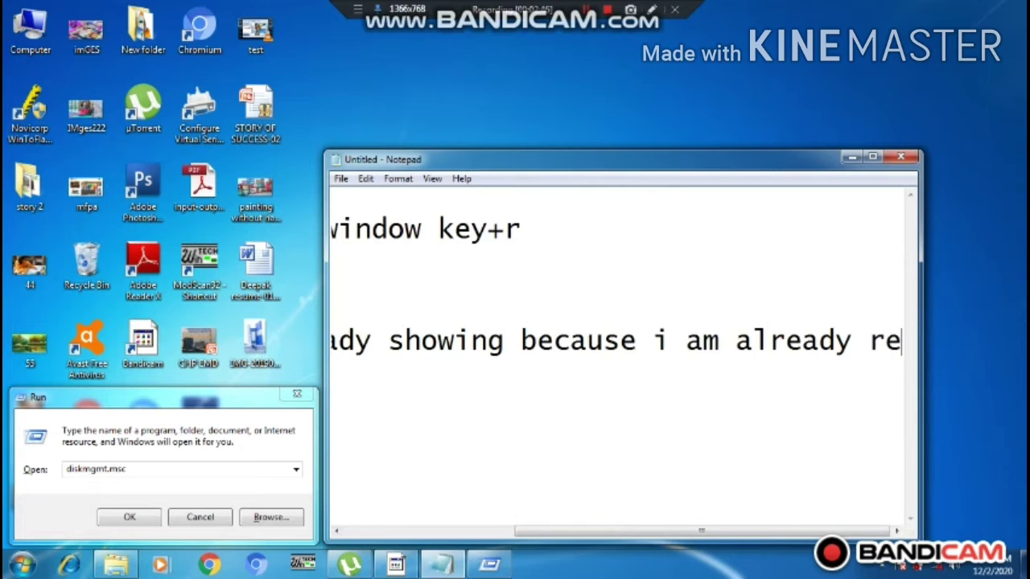
# Finish the note's last line so that it ends with "already removed once".
pyautogui.write('move')
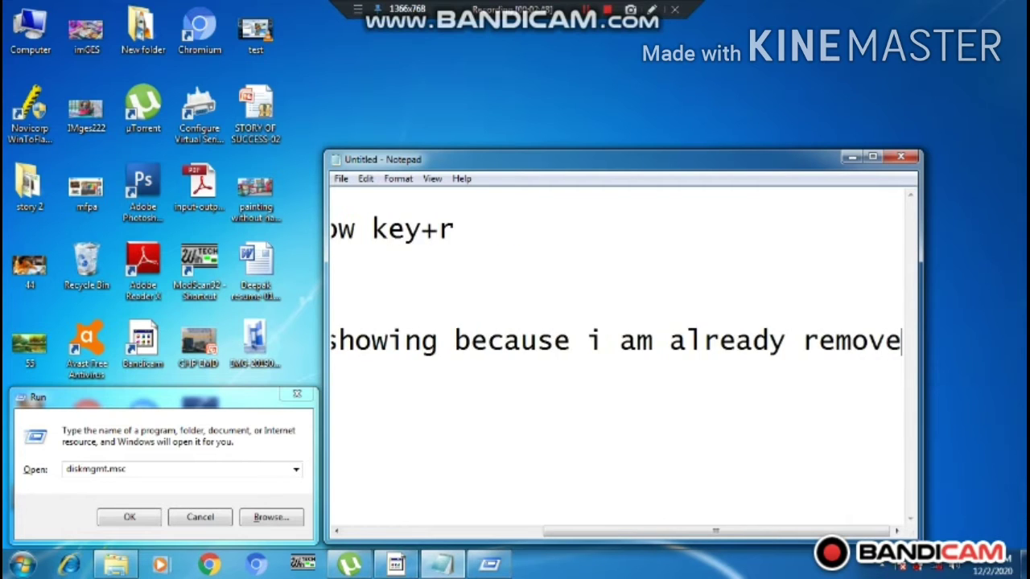
pyautogui.write('d one')
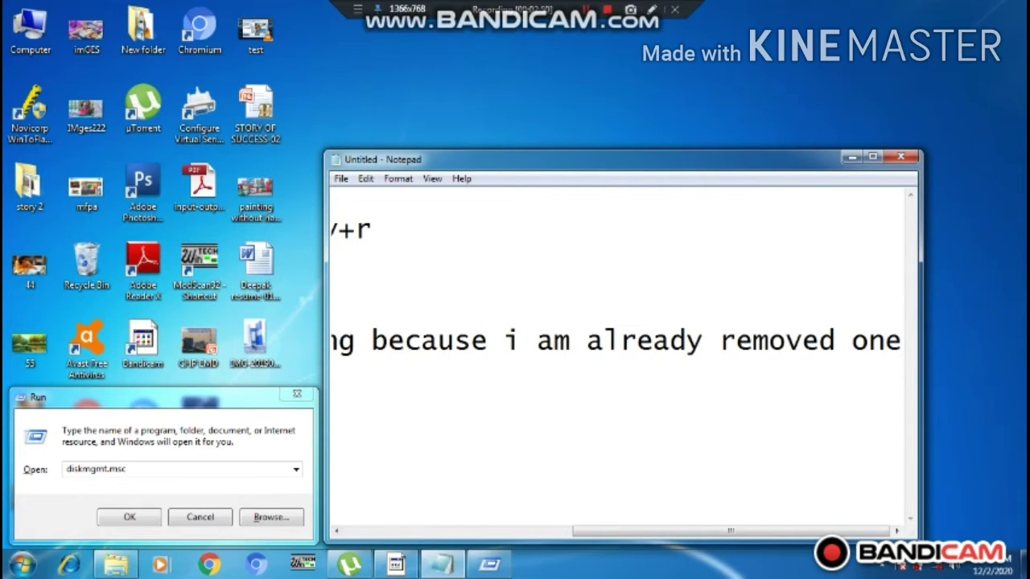
pyautogui.press('BackSpace')
pyautogui.write('ce')
# Clear all the text from the note.
pyautogui.hotkey('ctrl', 'a')
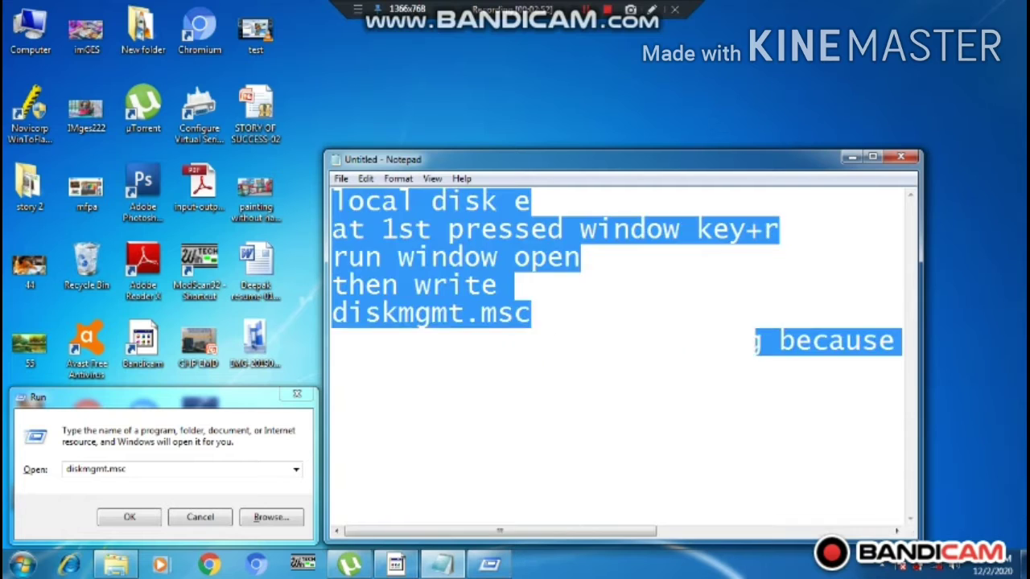
pyautogui.press('BackSpace')
pyautogui.write('th')
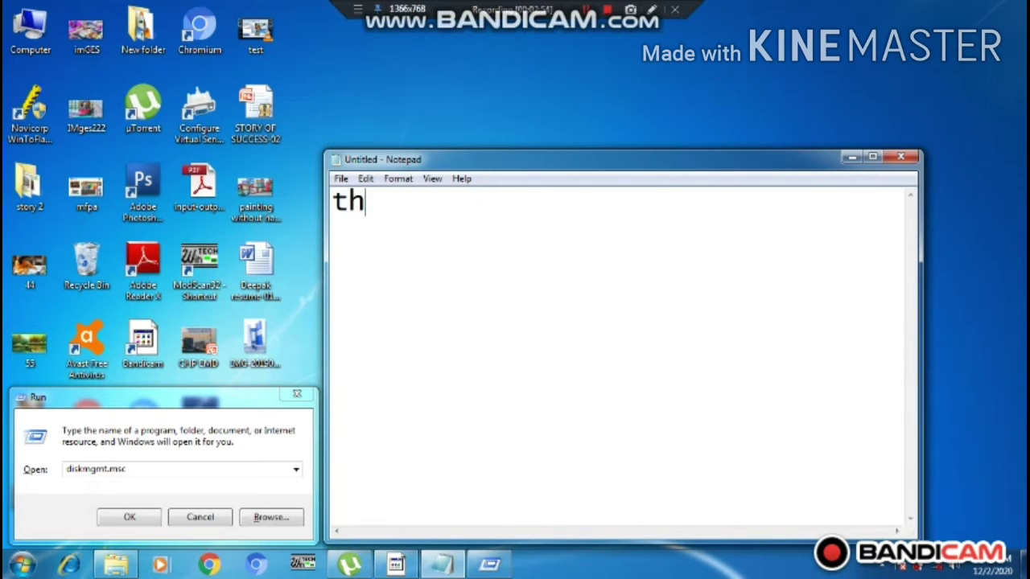
pyautogui.write('e')
pyautogui.press('BackSpace')
pyautogui.press('BackSpace')
pyautogui.press('BackSpace')
# Write "ok after typing finished press enter" as the first line of the empty note.
pyautogui.write('ok af')
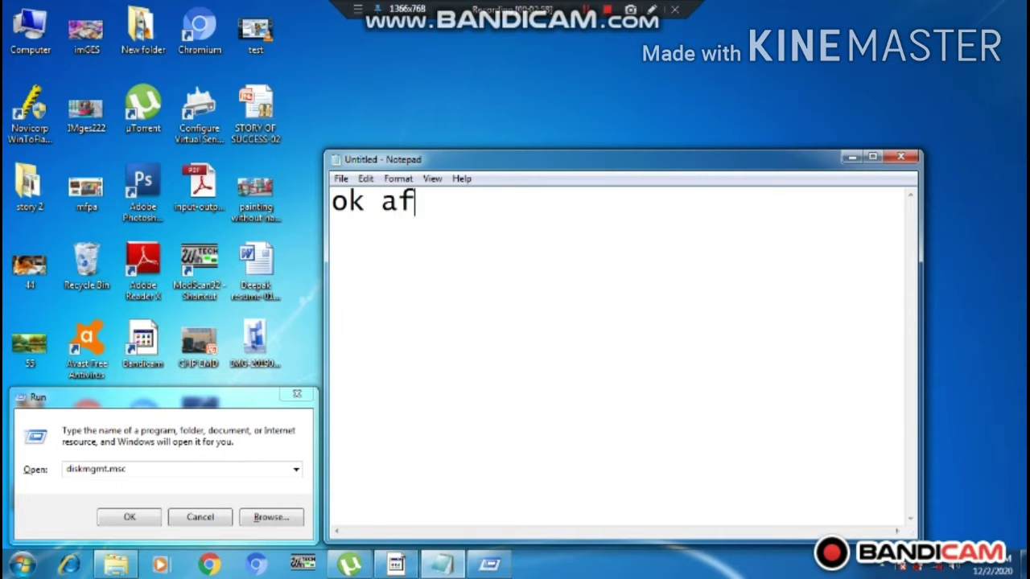
pyautogui.write('ter typi')
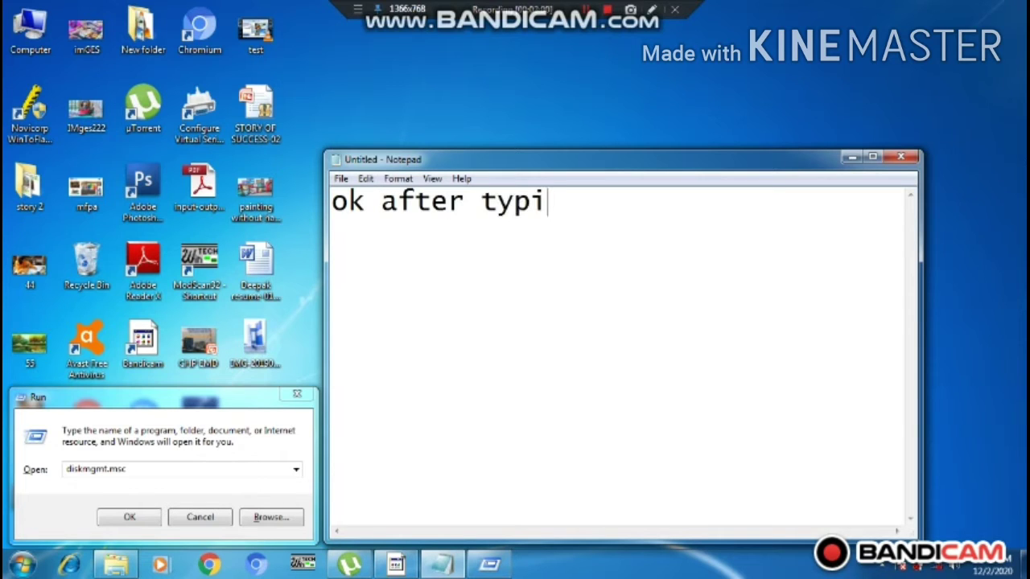
pyautogui.write('ng fini')
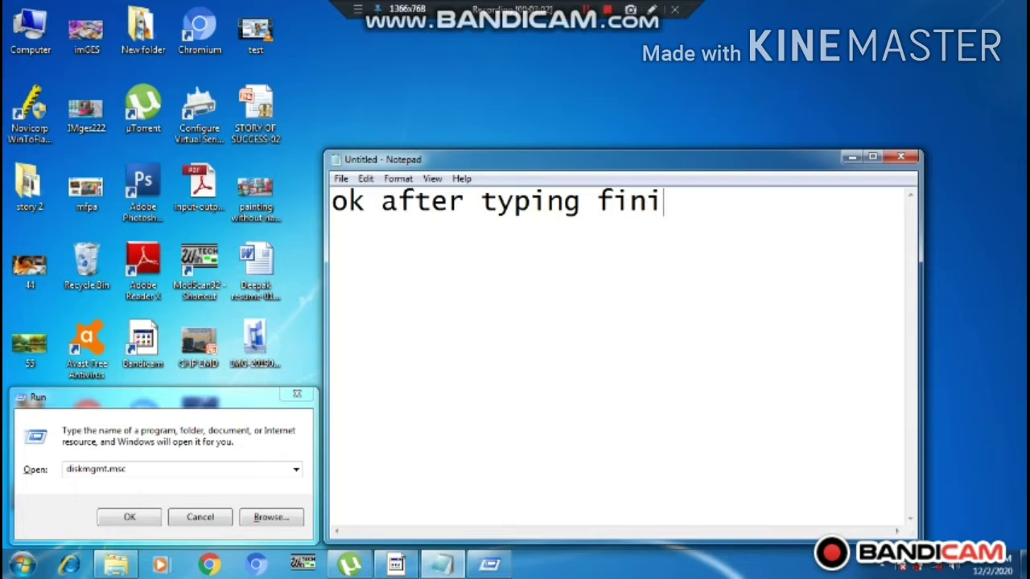
pyautogui.write('shed ')
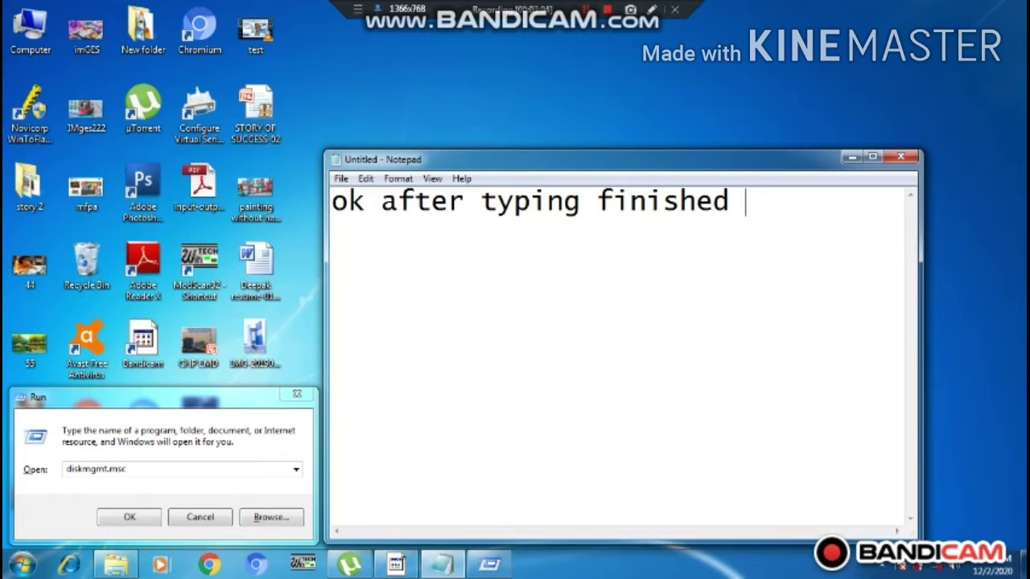
pyautogui.write('pre')
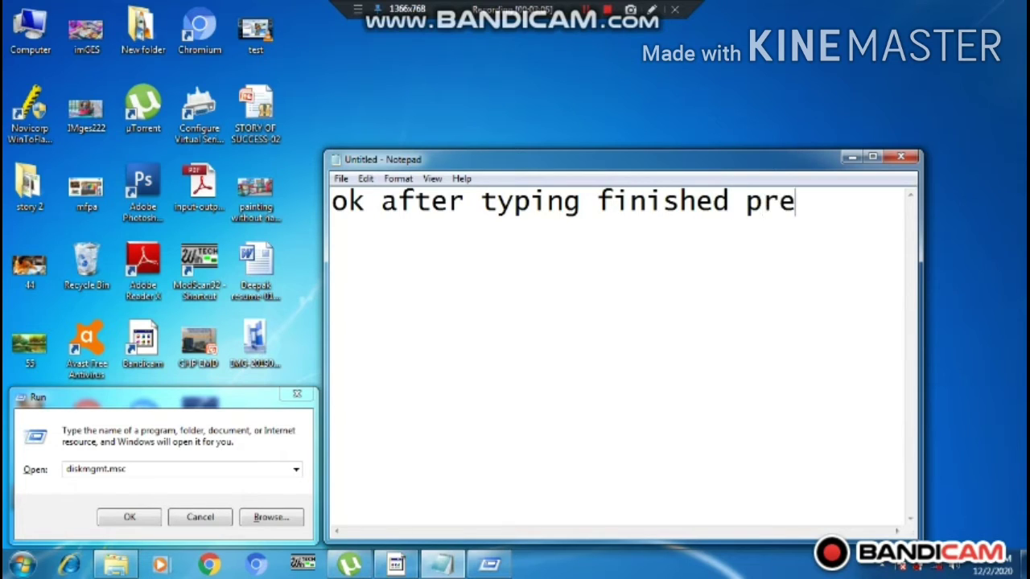
pyautogui.write('ss enter')
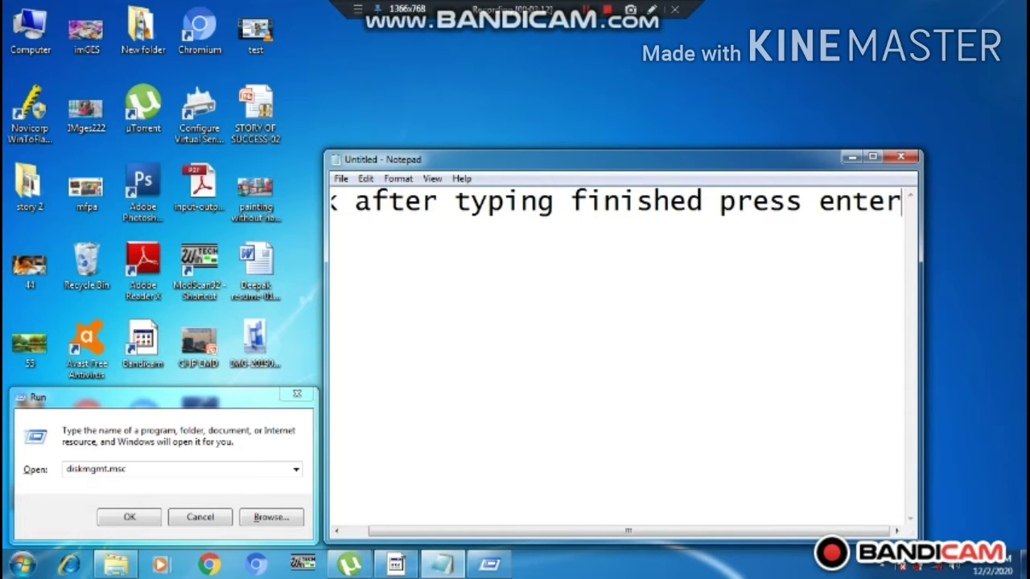
# Add the line "means ok" to the note and run diskmgmt.msc to open Disk Management.
pyautogui.press('Return')
pyautogui.write('means ')
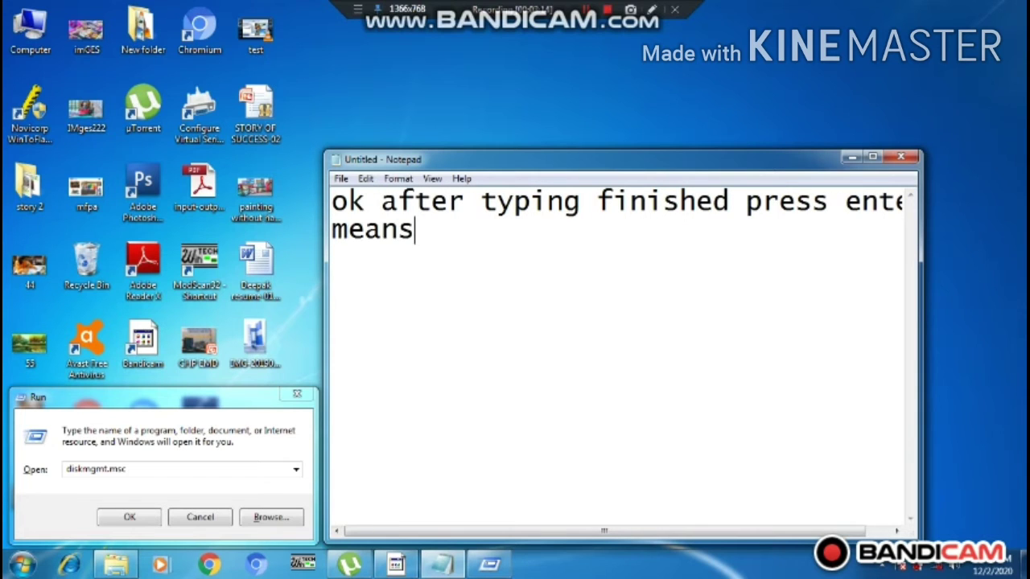
pyautogui.write('ok')
pyautogui.press('Return')
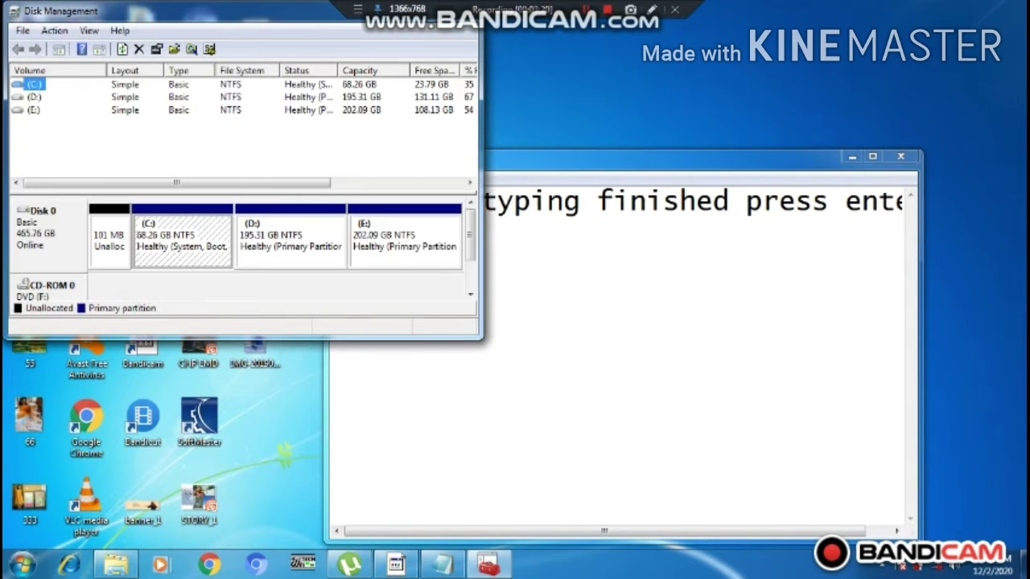
# Add the line "Disk management popup open" to the note.
pyautogui.press('Return')
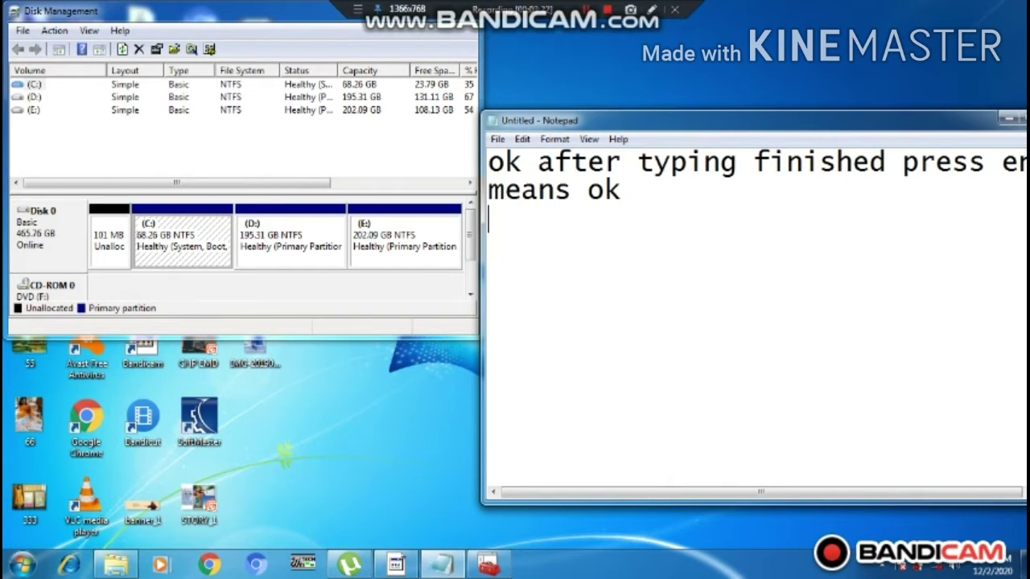
pyautogui.write('Disk mana')
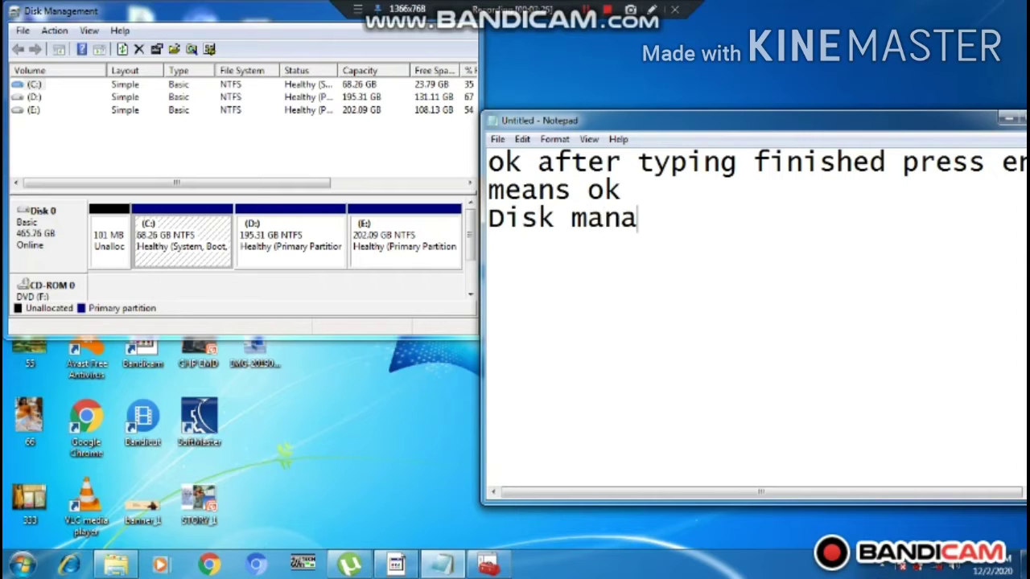
pyautogui.write('gemen')
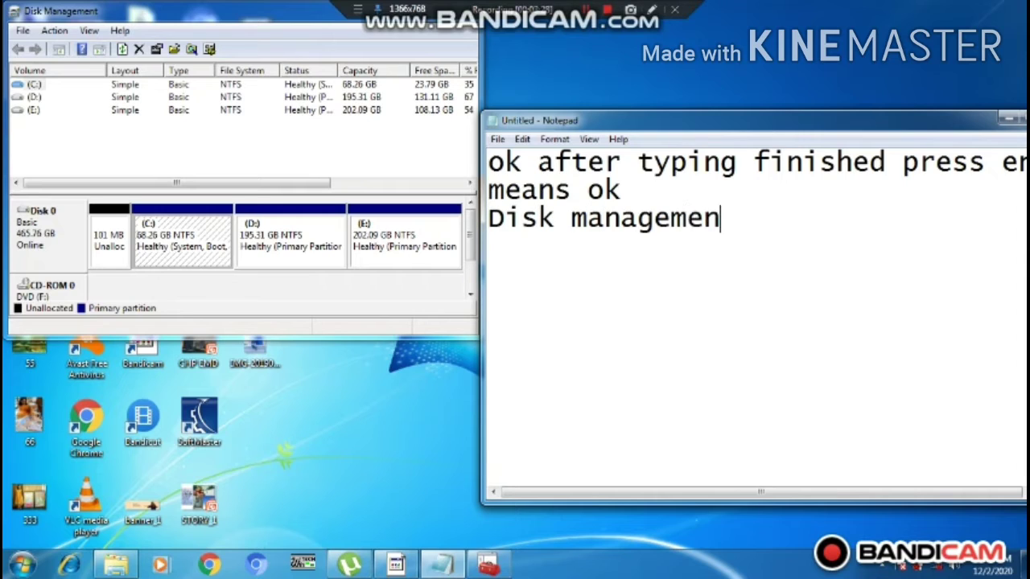
pyautogui.write('t popup ')
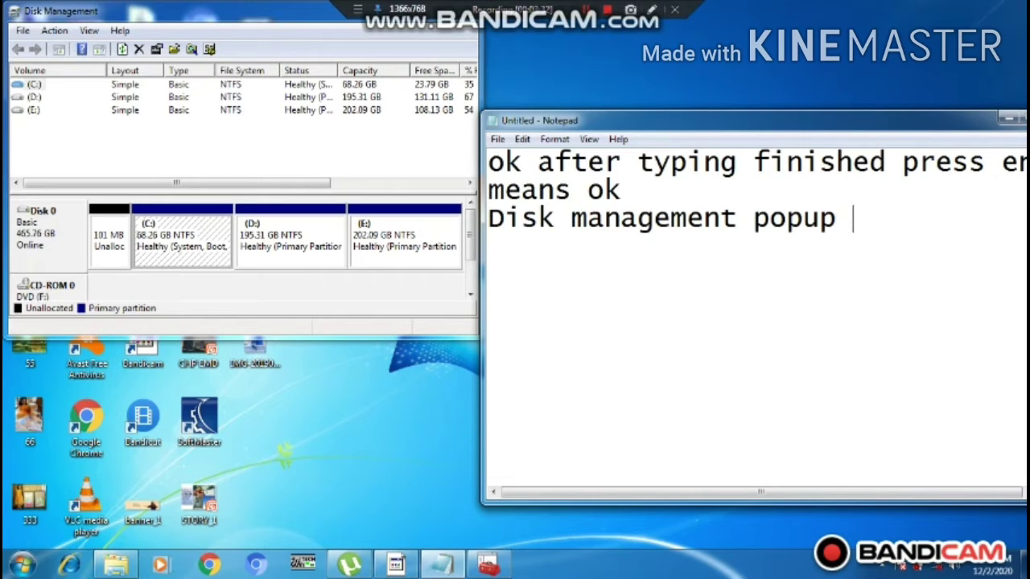
pyautogui.write('open')
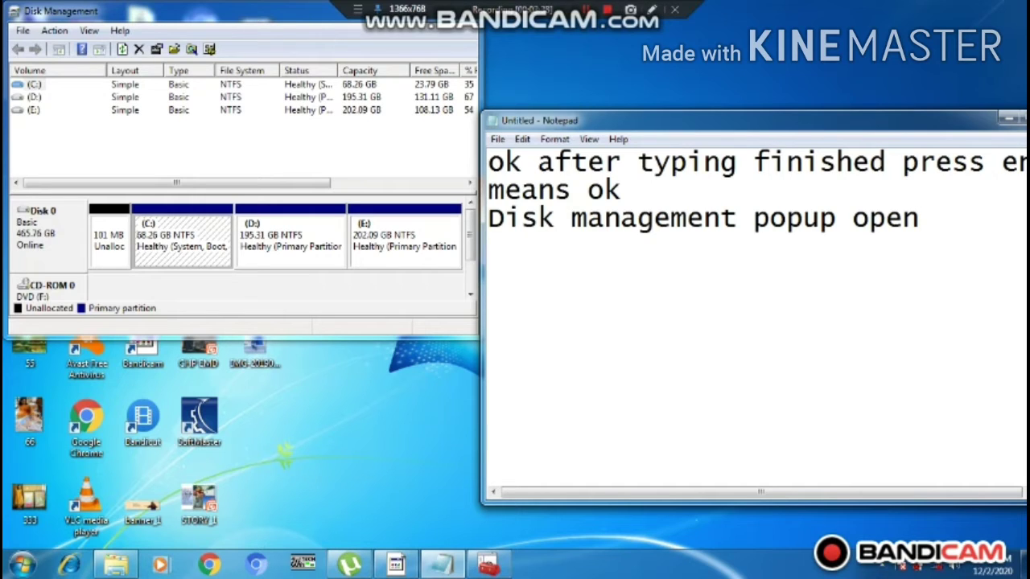
# Add the line "our target to hide drive e so" to the note.
pyautogui.press('Return')
pyautogui.write('our ta')
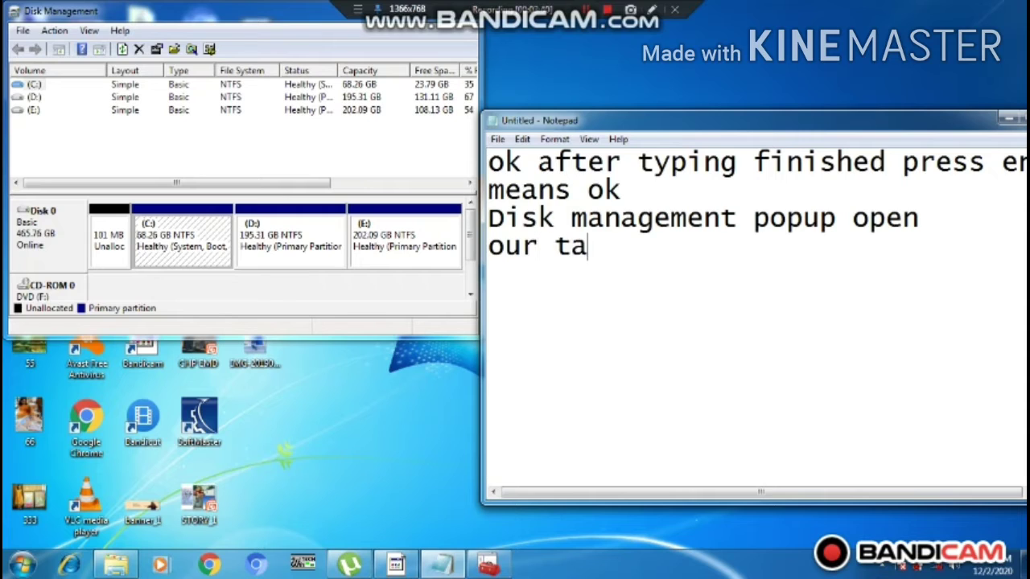
pyautogui.write('rket')
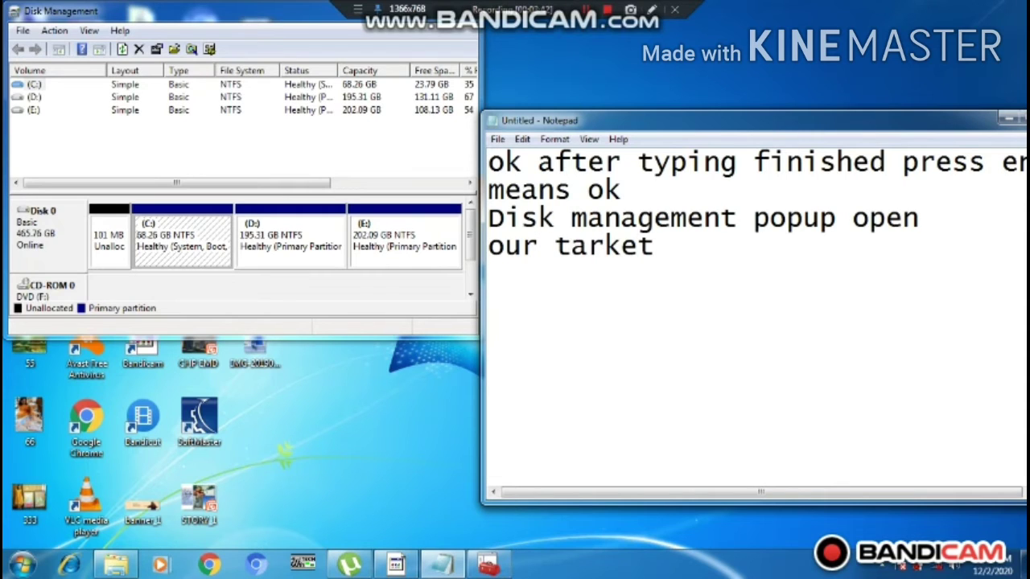
pyautogui.press('BackSpace')
pyautogui.press('BackSpace')
pyautogui.press('BackSpace')
pyautogui.write('ge')
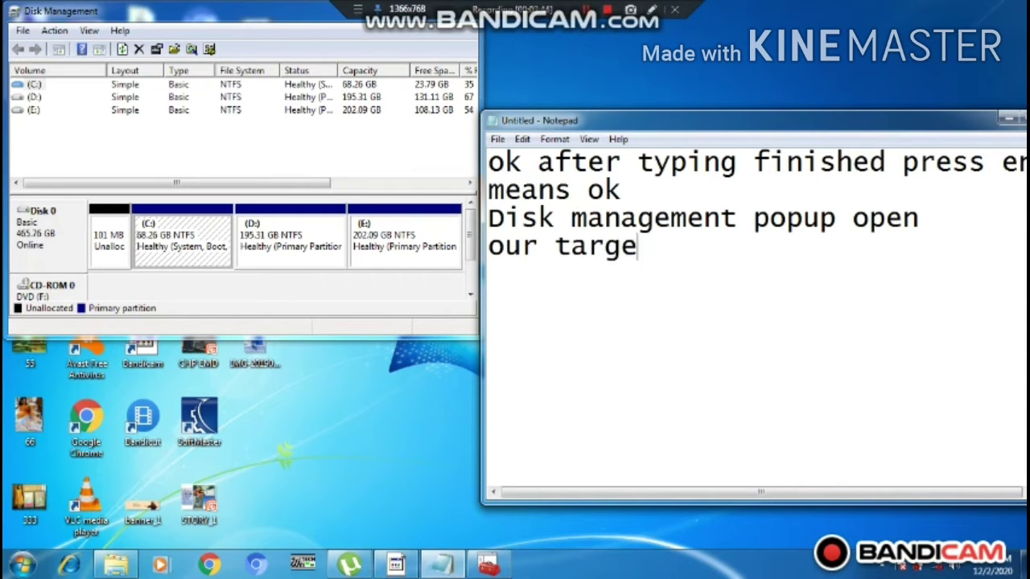
pyautogui.write('t to hid')
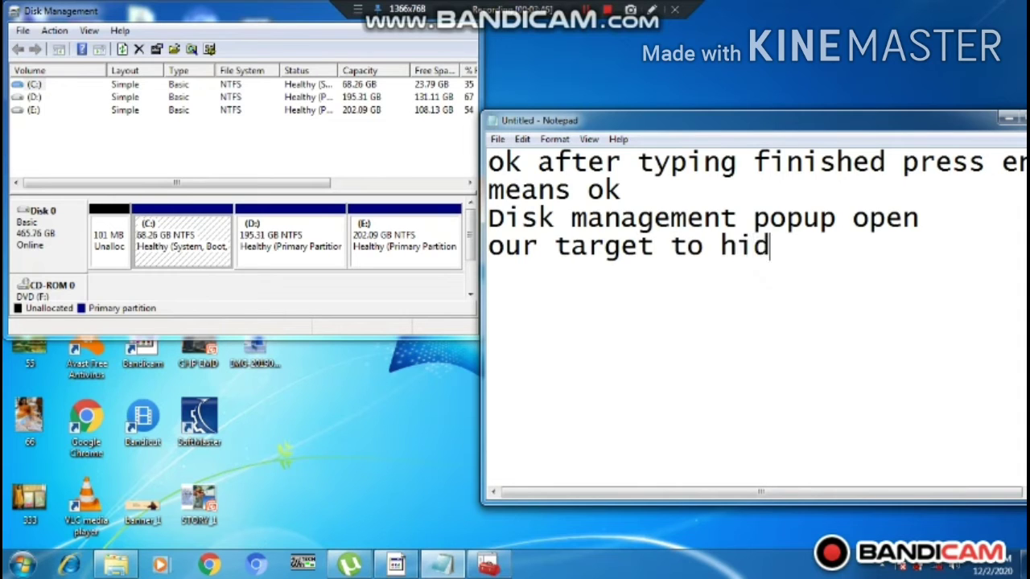
pyautogui.write('e drive')
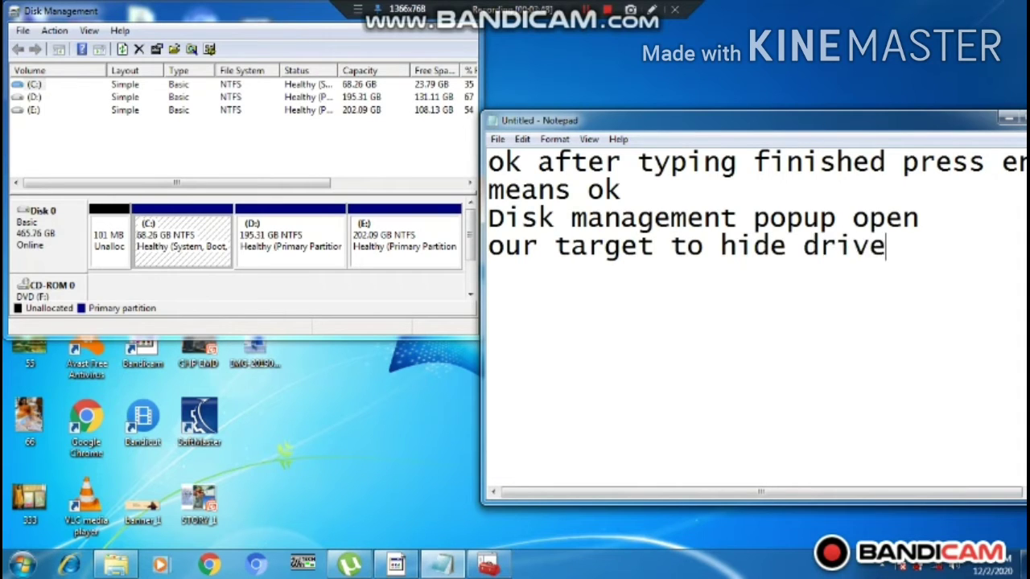
pyautogui.write(' e so')
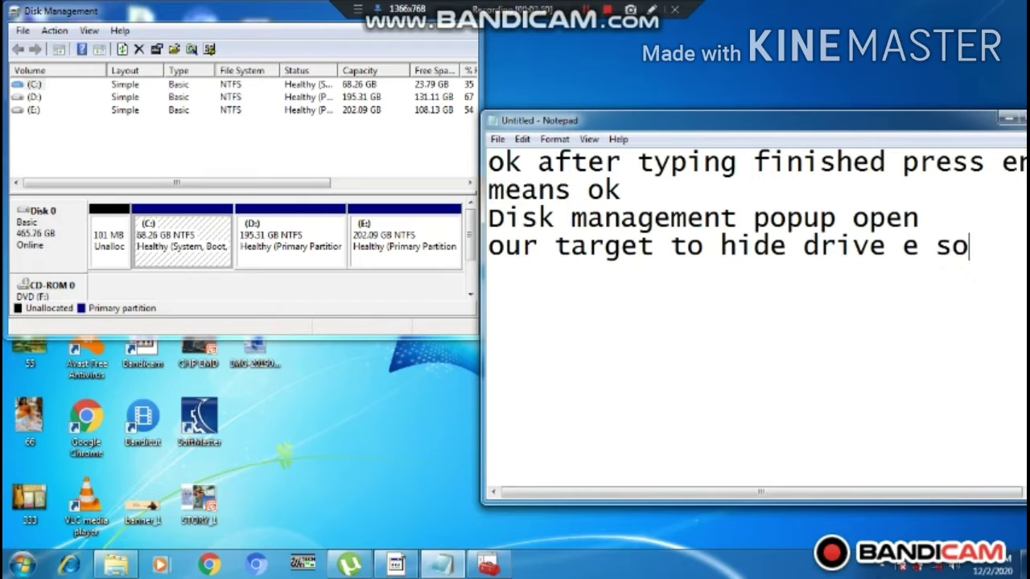
pyautogui.press('Return')
pyautogui.click(403, 235)
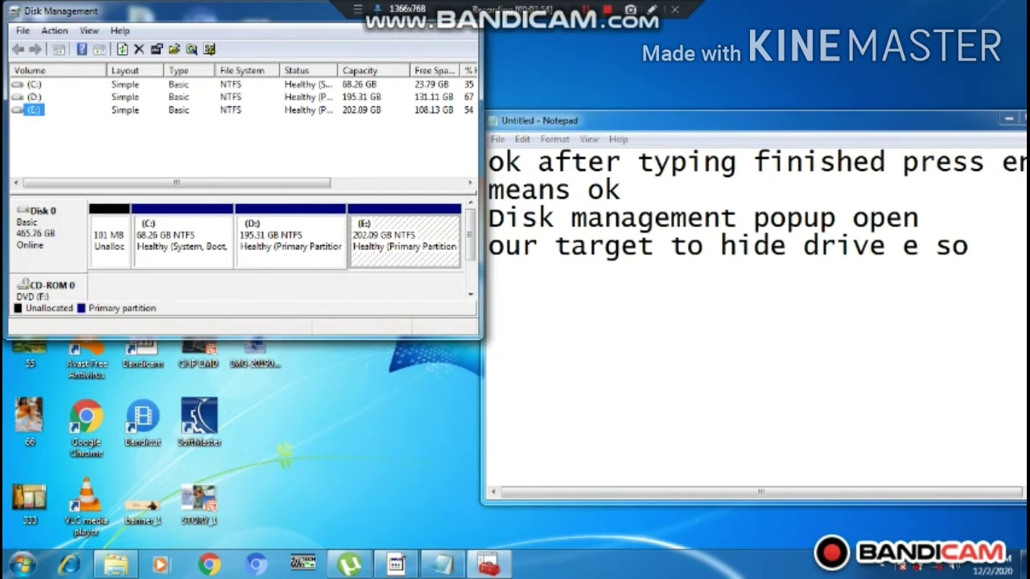
pyautogui.rightClick(40, 109)
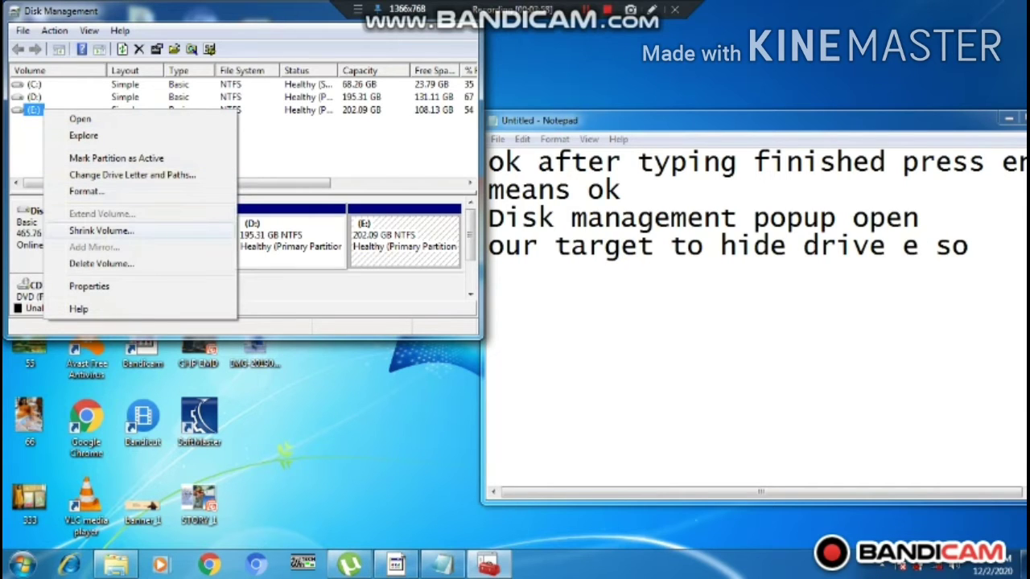
pyautogui.press('Return')
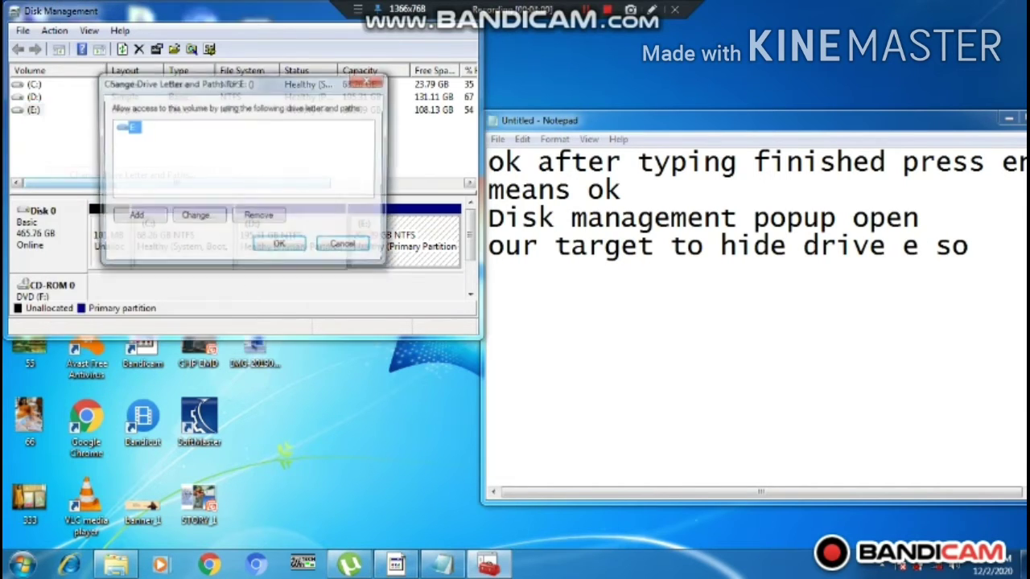
pyautogui.press('Return')
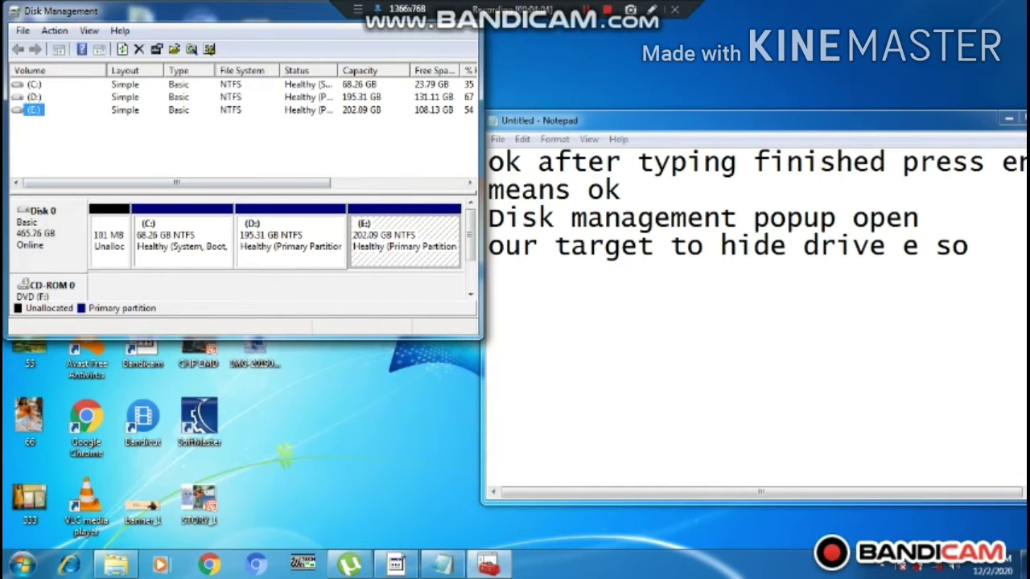
# Return to the note and add the line "select drive e".
pyautogui.hotkey('alt', 'Tab')
pyautogui.press('Return')
pyautogui.write('s')
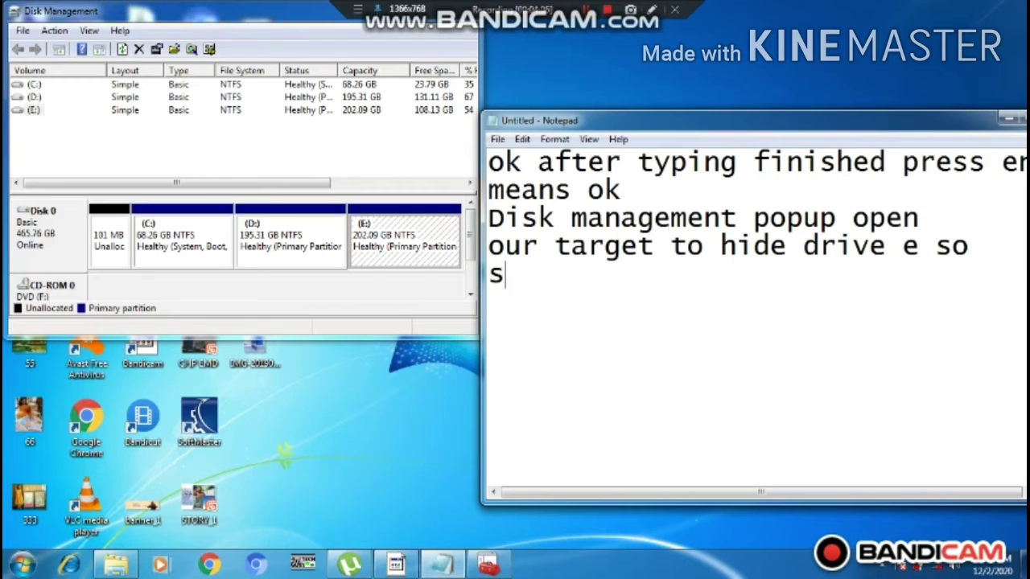
pyautogui.write('elect ')
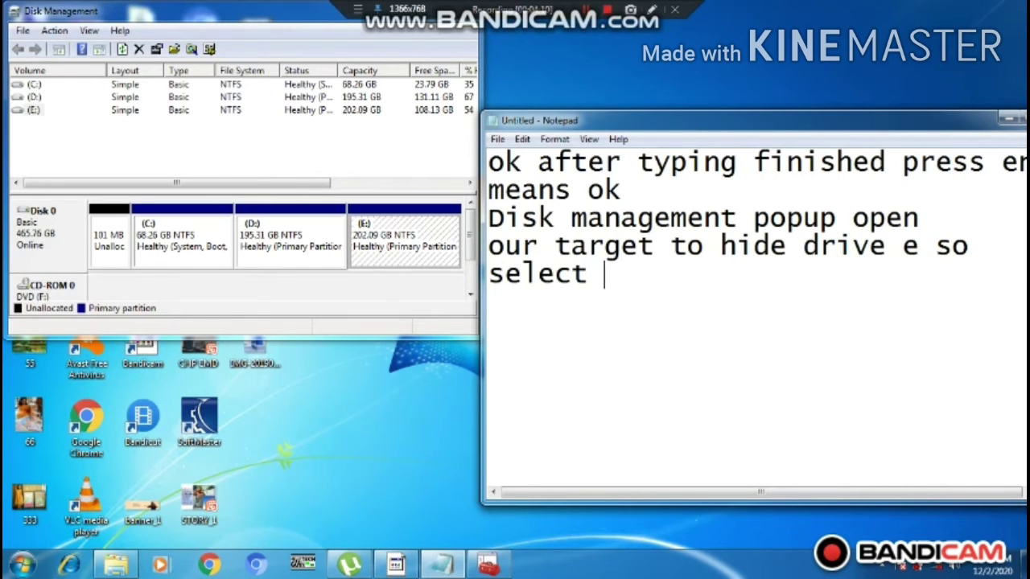
pyautogui.write('drive e')
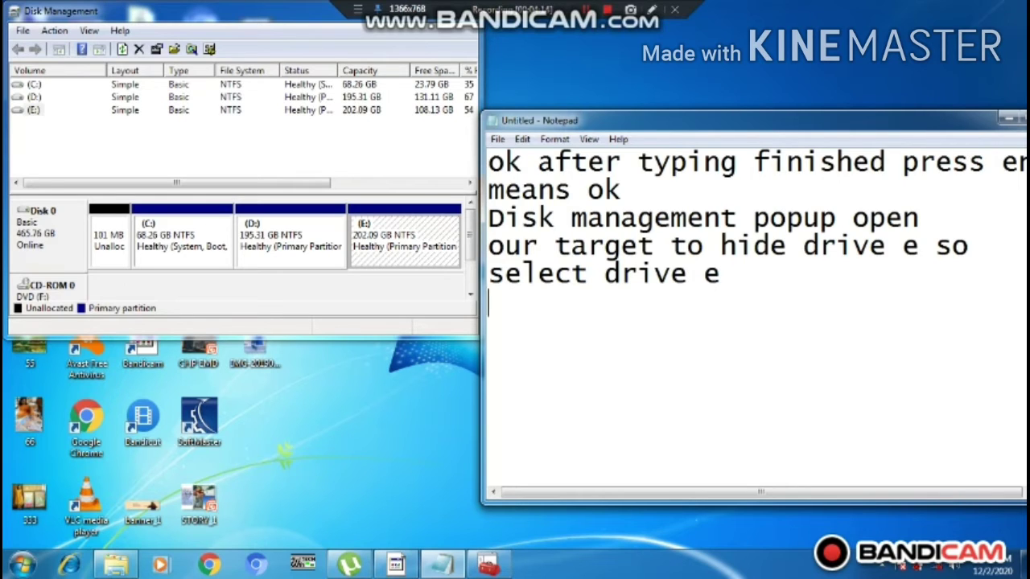
# Add the line "right click on it" to the note and show the commands available for volume E in Disk Management.
pyautogui.write('right')
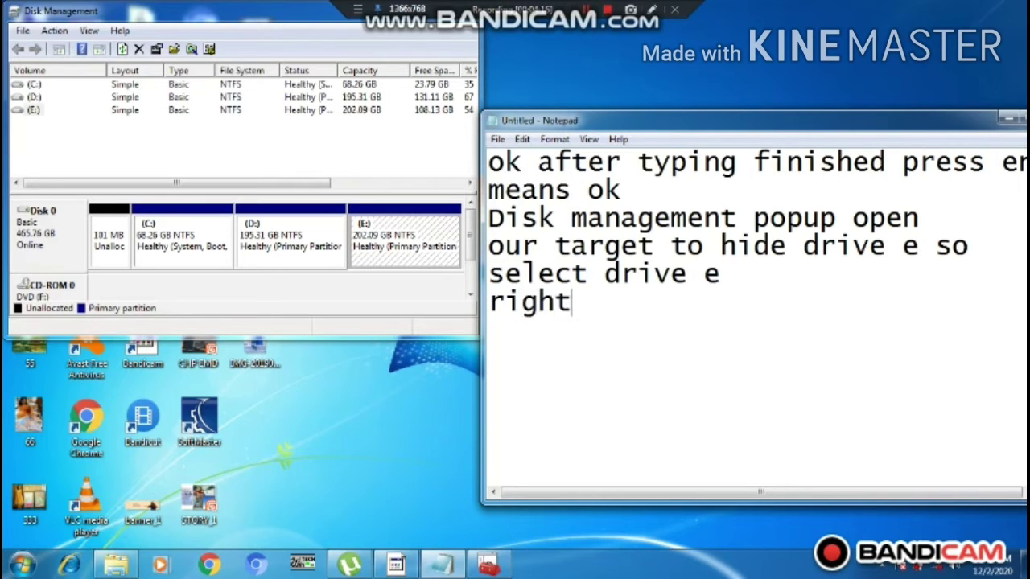
pyautogui.write(' clo')
pyautogui.press('BackSpace')
pyautogui.write('ick on ')
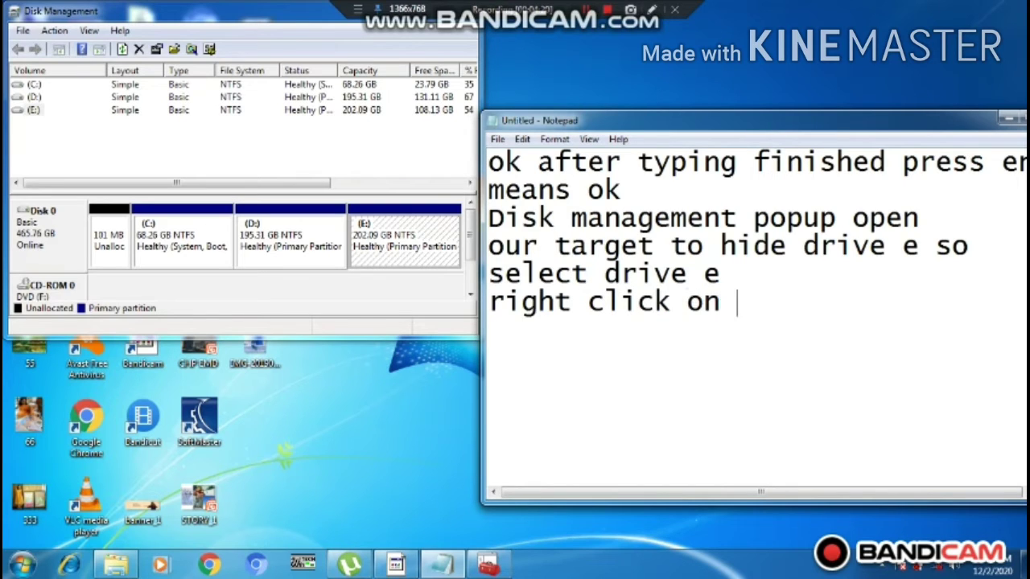
pyautogui.write('it')
pyautogui.rightClick(34, 111)
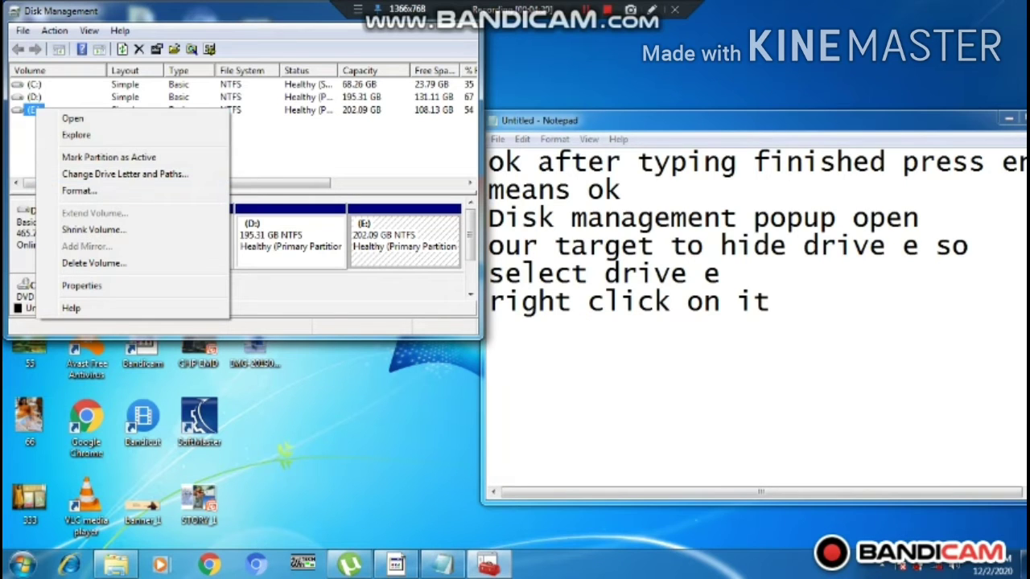
# Return to the note and add the lines "change letter and path" and "click on it".
pyautogui.click(770, 302)
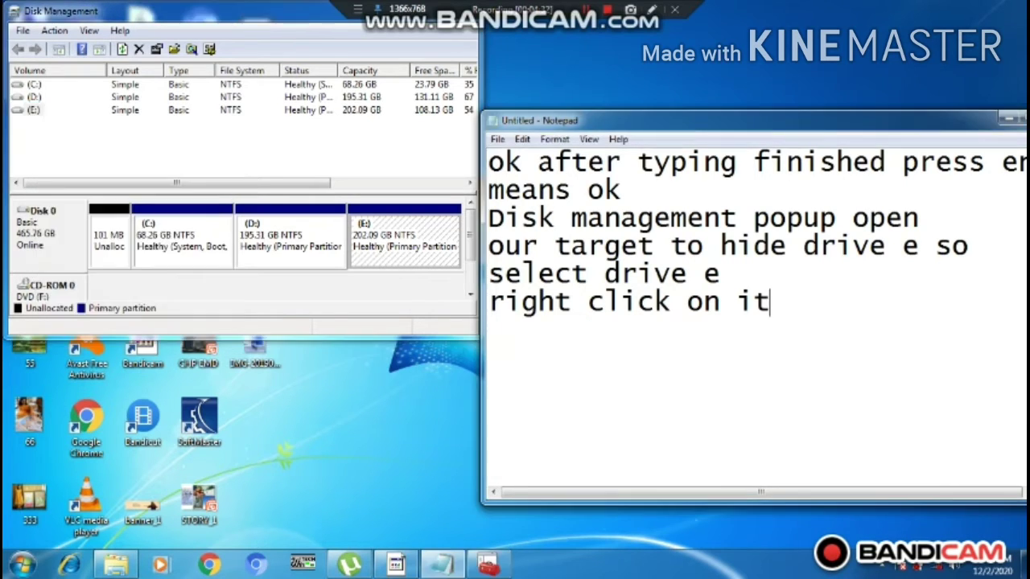
pyautogui.press('Return')
pyautogui.write('chang')
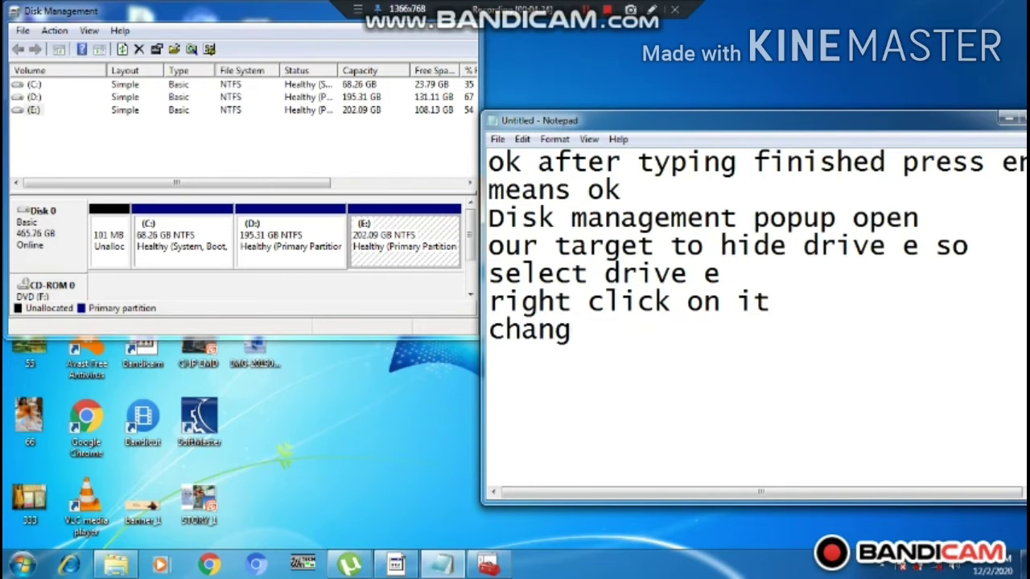
pyautogui.write('e letter')
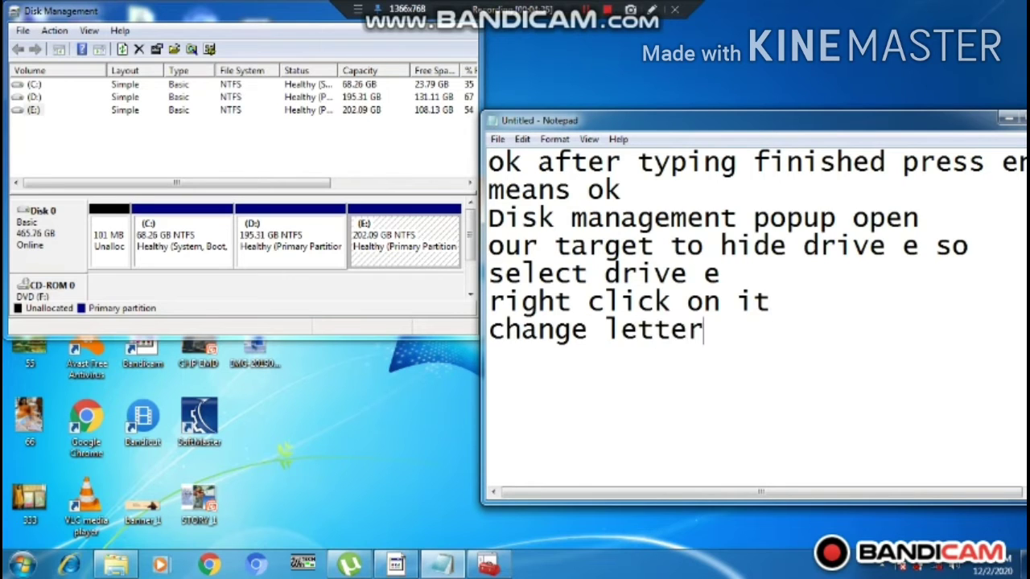
pyautogui.write(' and path ')
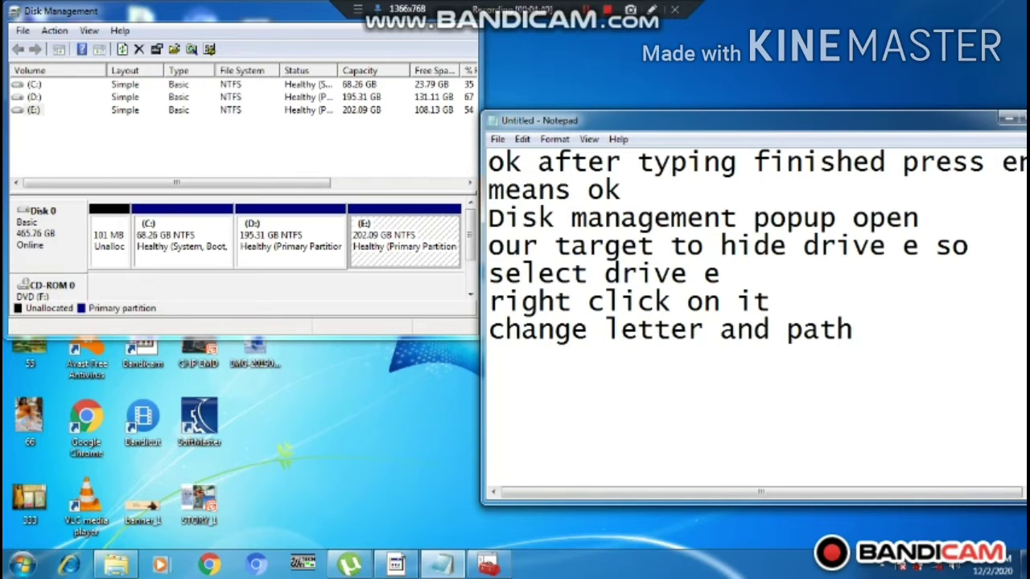
pyautogui.write('click om')
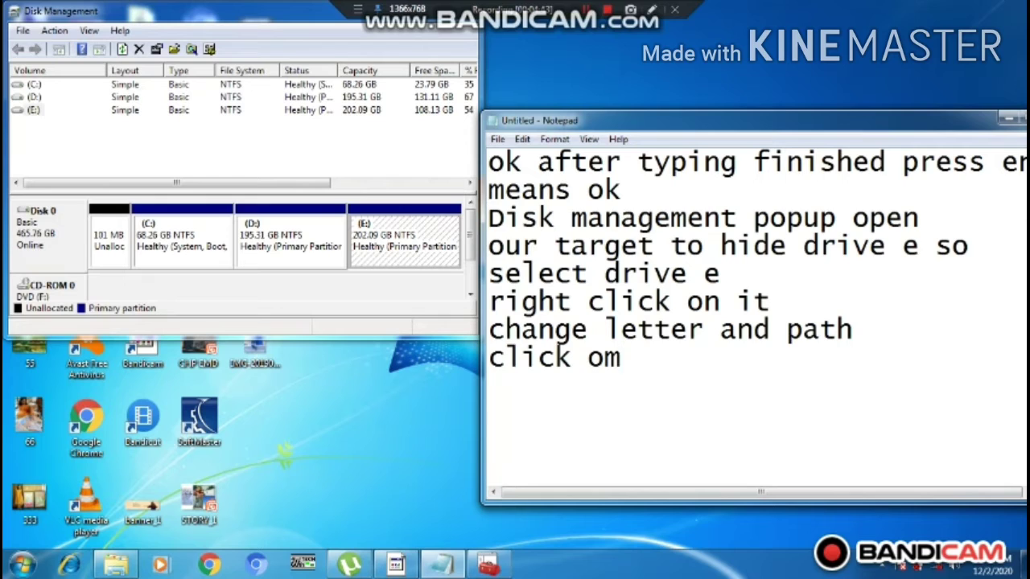
pyautogui.press('BackSpace')
pyautogui.write('n it')
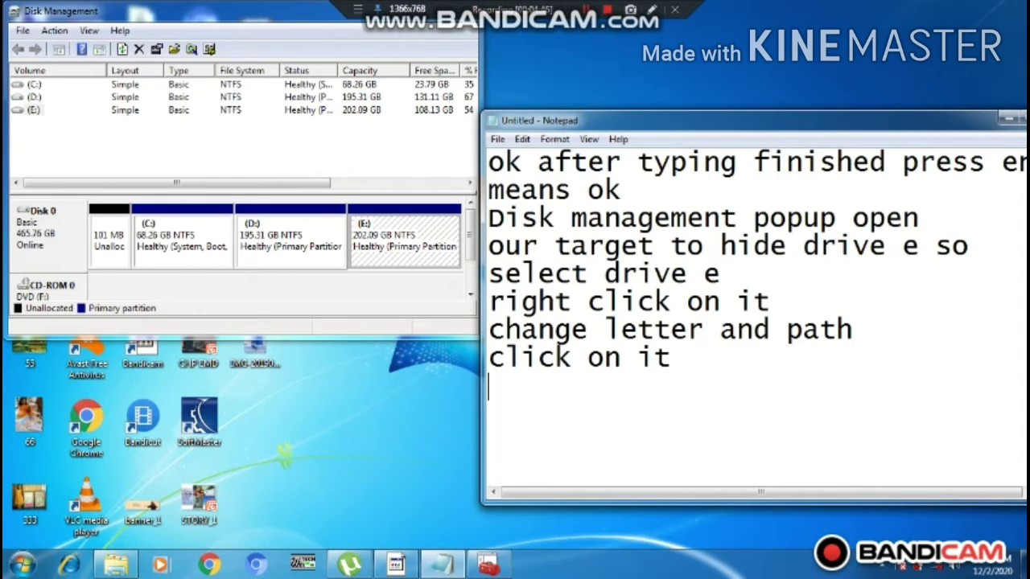
# Clear the note's text and open the Change Drive Letter and Paths dialog for volume E in Disk Management.
pyautogui.hotkey('ctrl', 'a')
pyautogui.press('BackSpace')
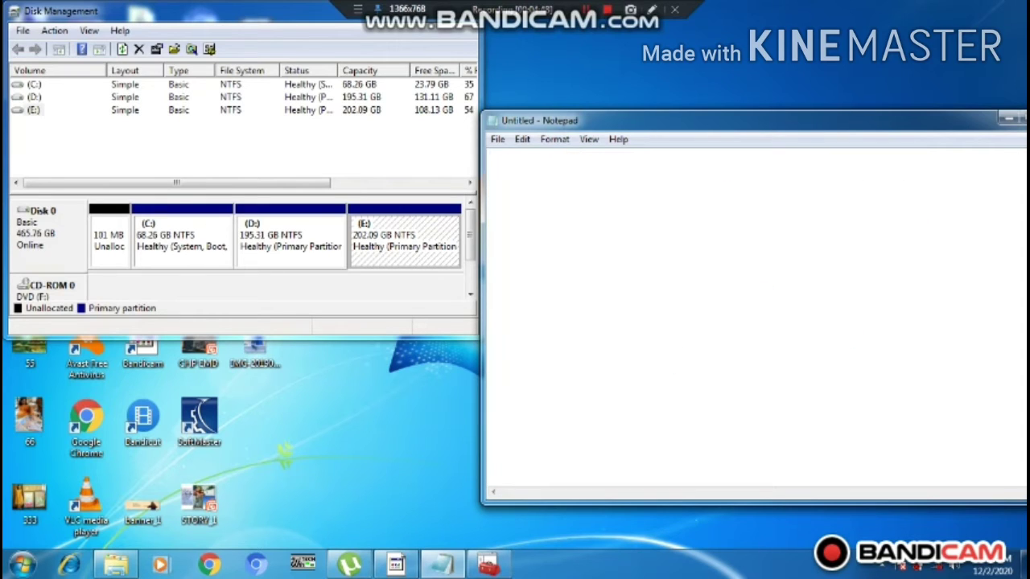
pyautogui.click(34, 109)
pyautogui.rightClick(33, 110)
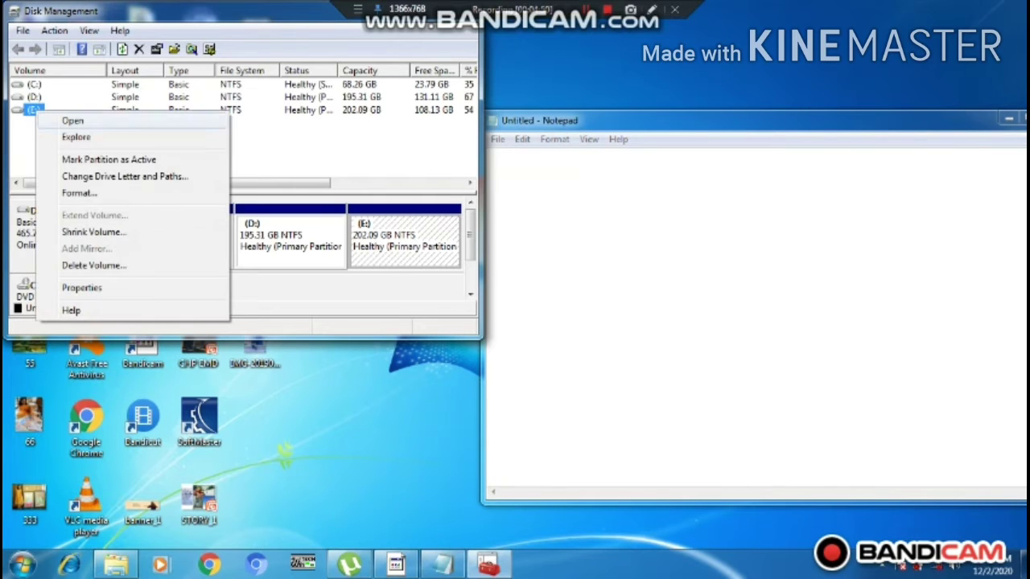
pyautogui.click(125, 176)
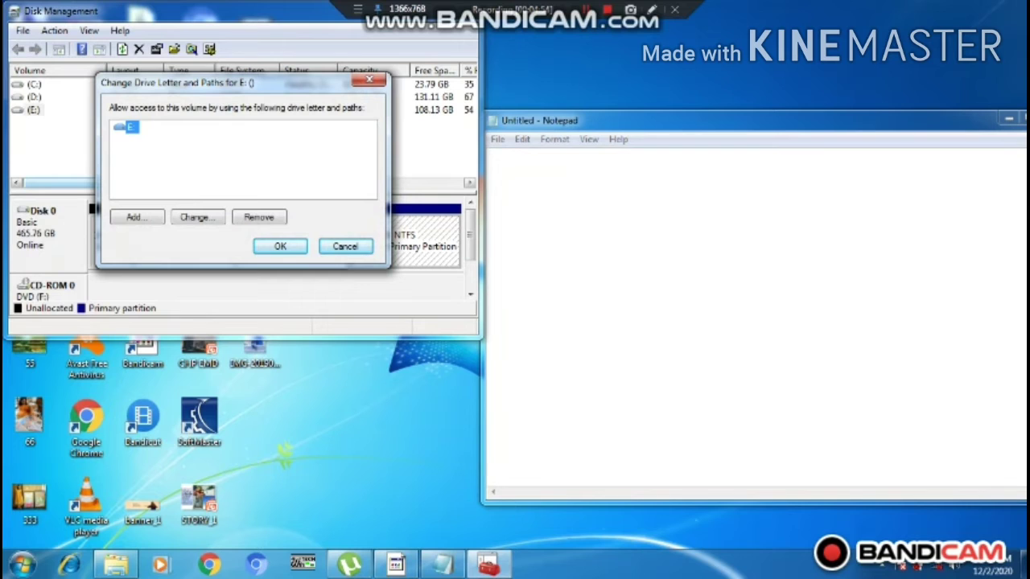
# Write "then remove and press ok" in the empty note.
pyautogui.click(489, 163)
pyautogui.write('t')
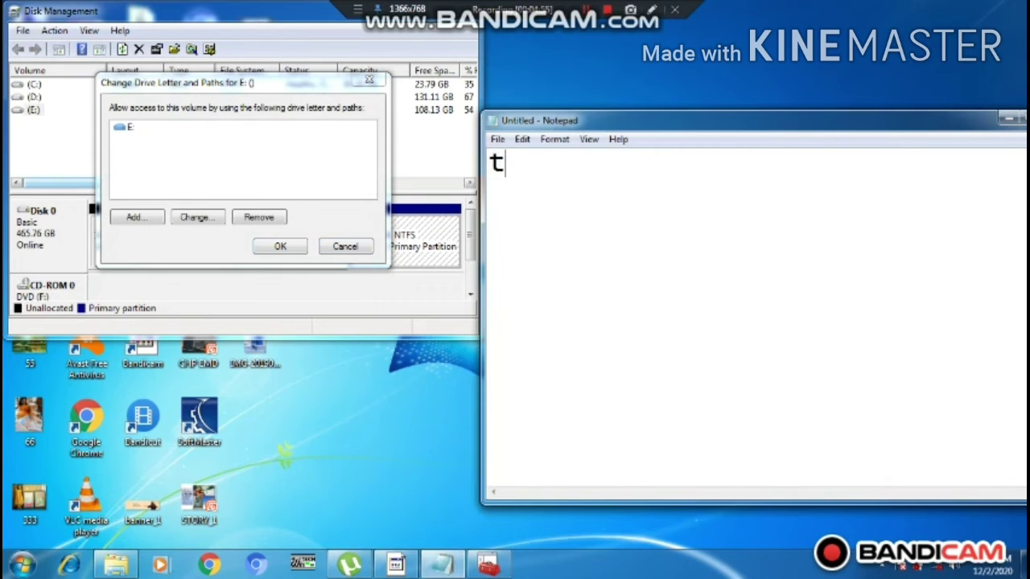
pyautogui.write('hen r')
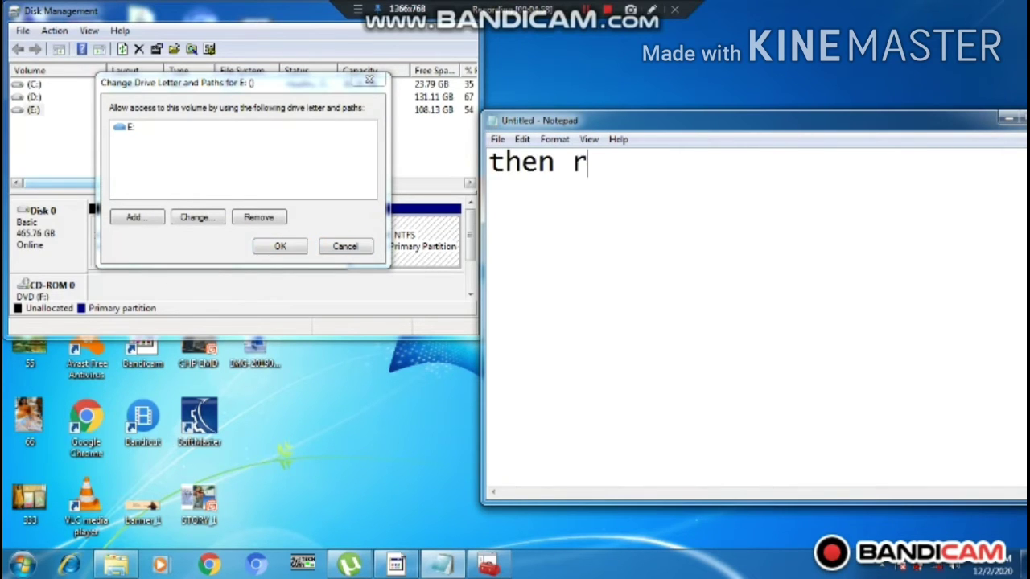
pyautogui.write('emoved')
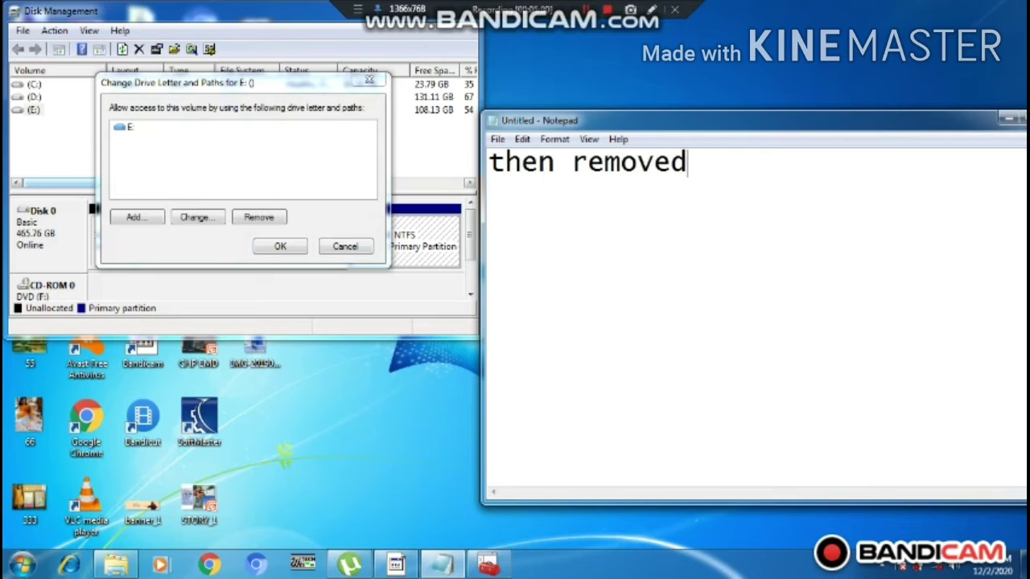
pyautogui.press('BackSpace')
pyautogui.write('and pr')
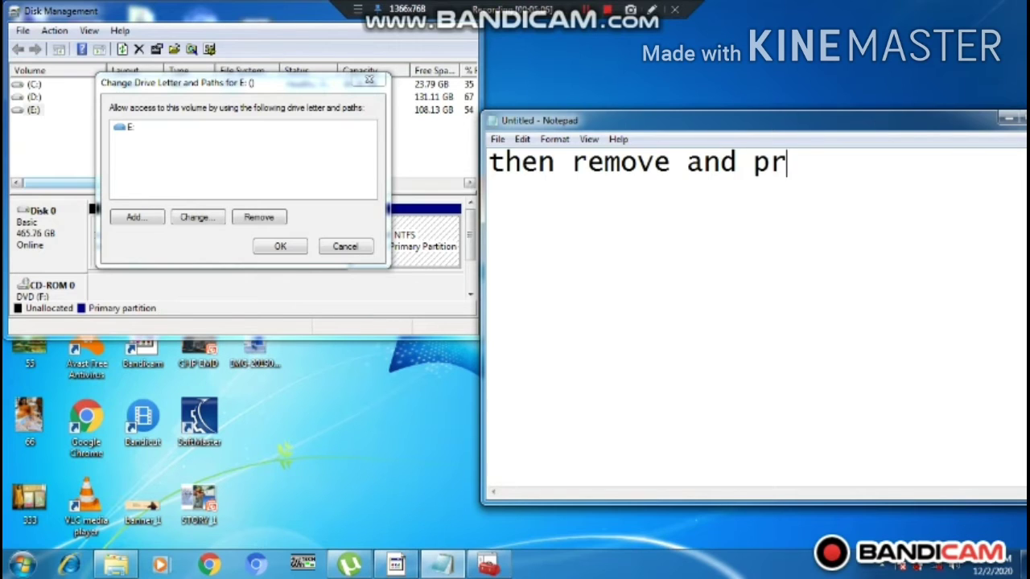
pyautogui.write('ess ok')
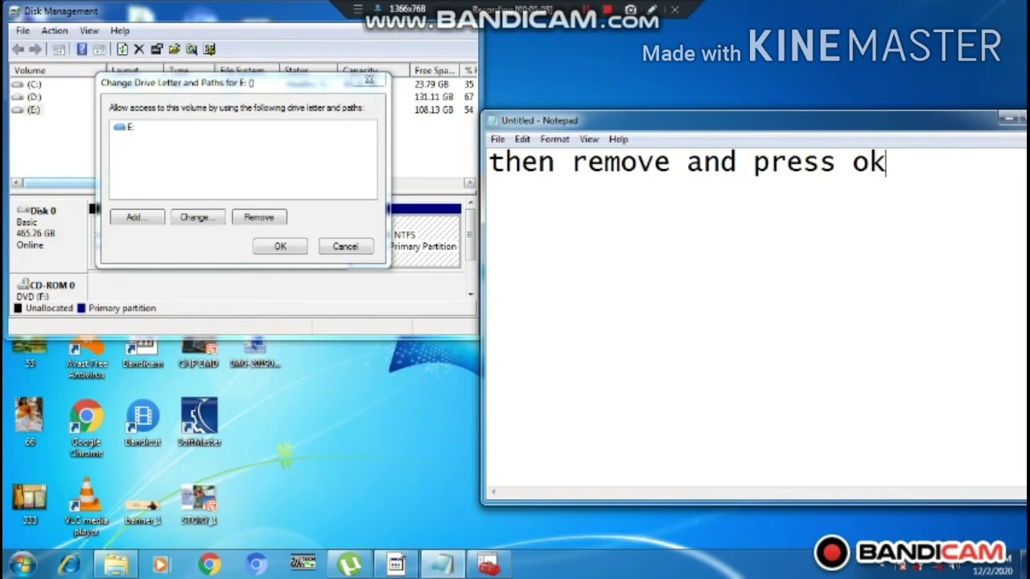
# Remove drive letter E from its volume and confirm the removal.
pyautogui.click(259, 217)
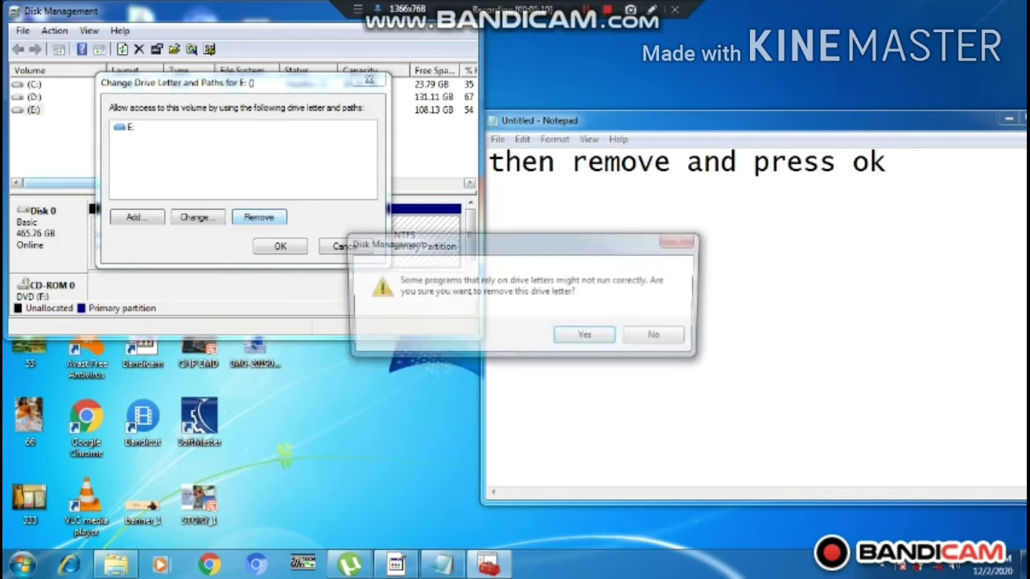
pyautogui.press('Return')
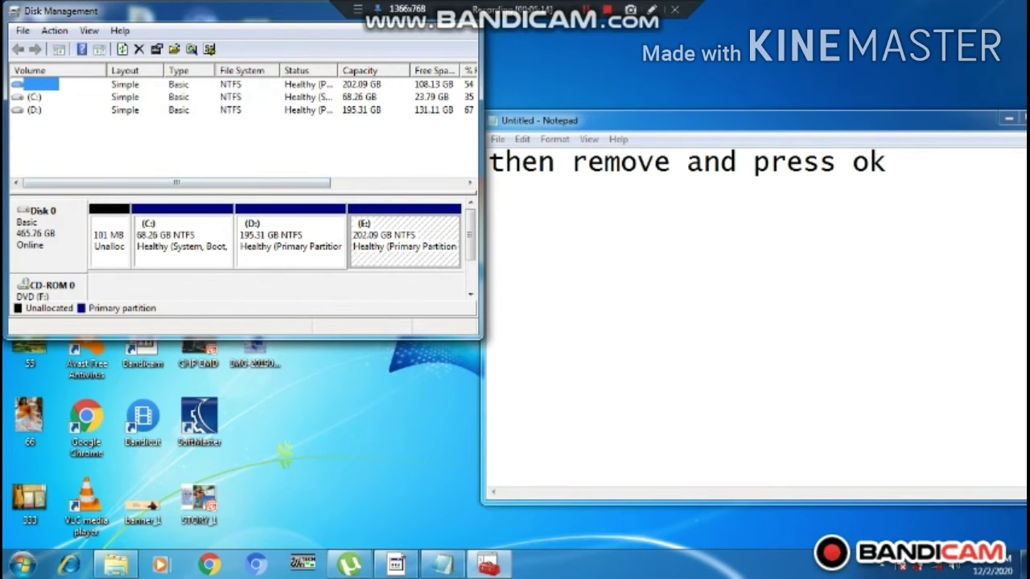
# Return to the note and add the lines "ok work done" and "let see what happen with our drive".
pyautogui.hotkey('alt', 'Tab')
pyautogui.press('Return')
pyautogui.write('ok ')
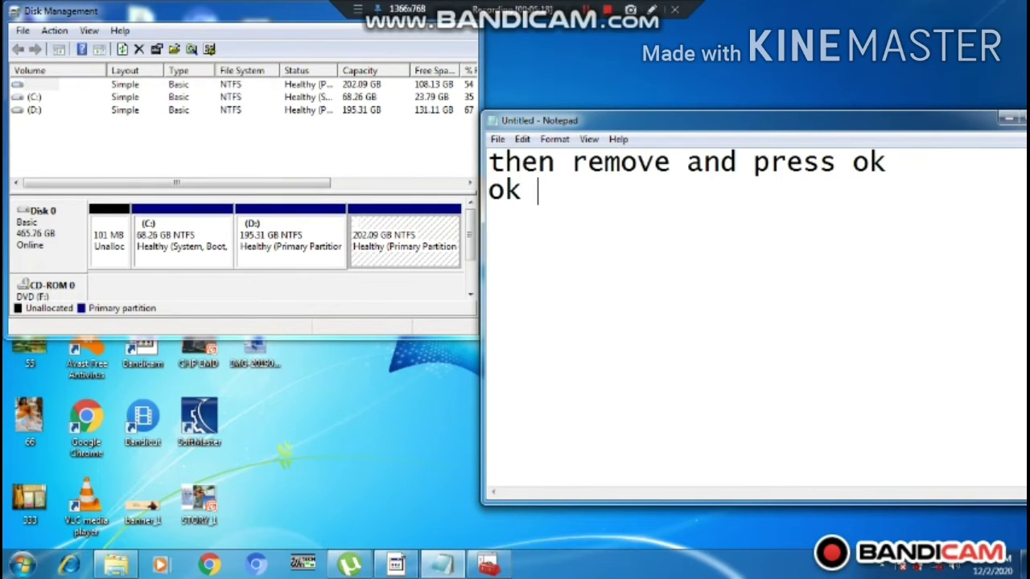
pyautogui.write('work d')
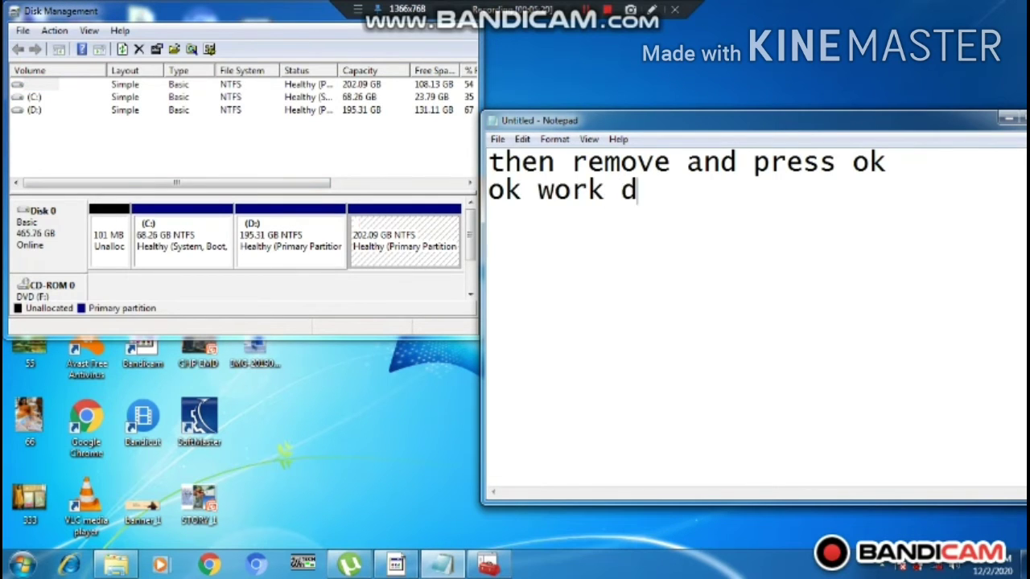
pyautogui.write('onele')
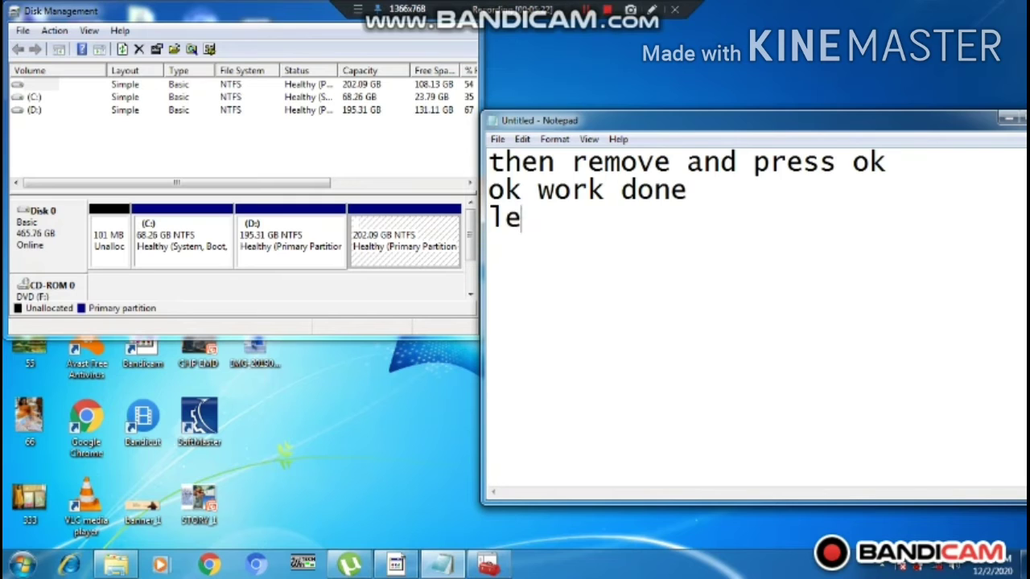
pyautogui.write('t see ')
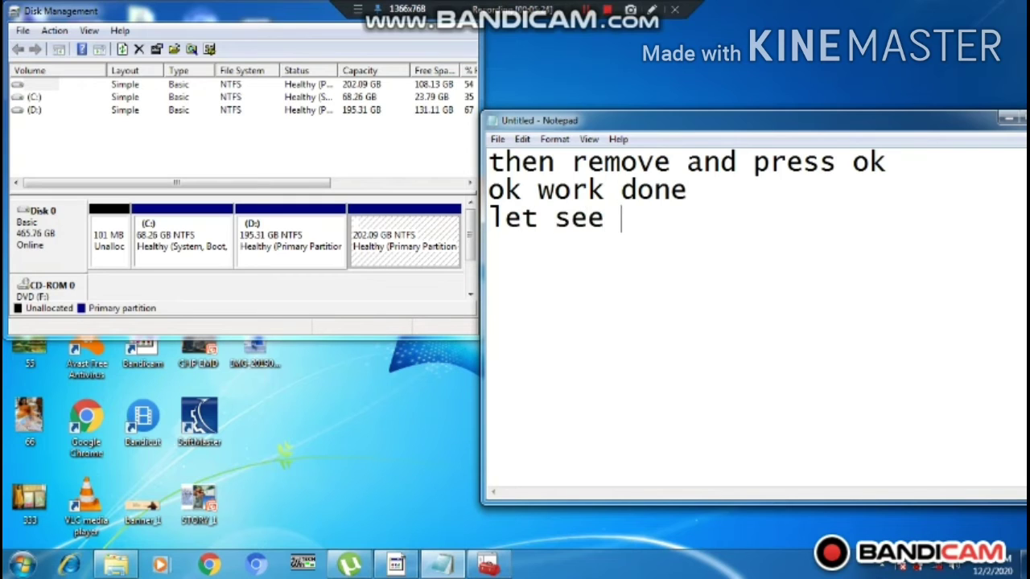
pyautogui.write('what ')
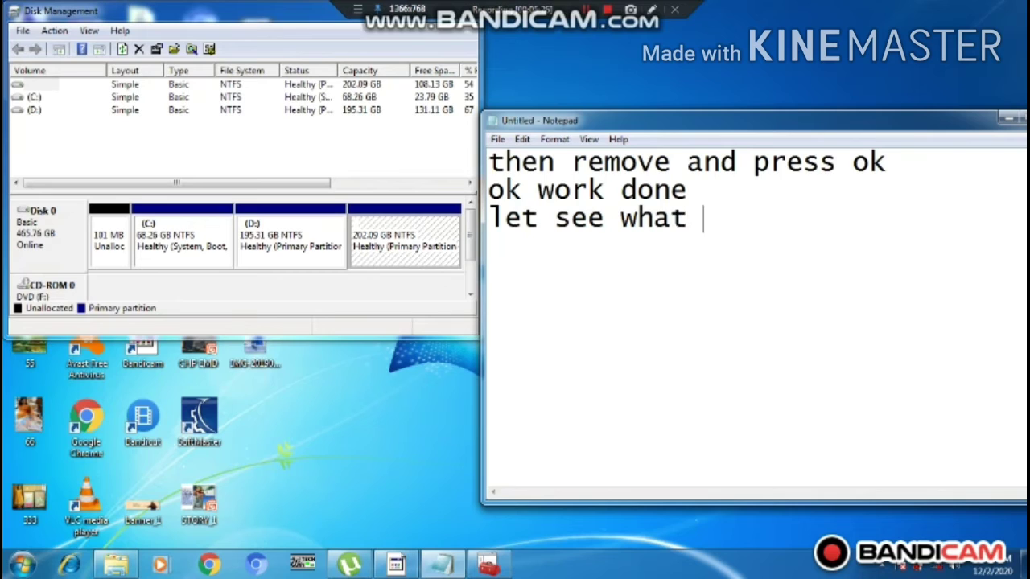
pyautogui.write('happen w')
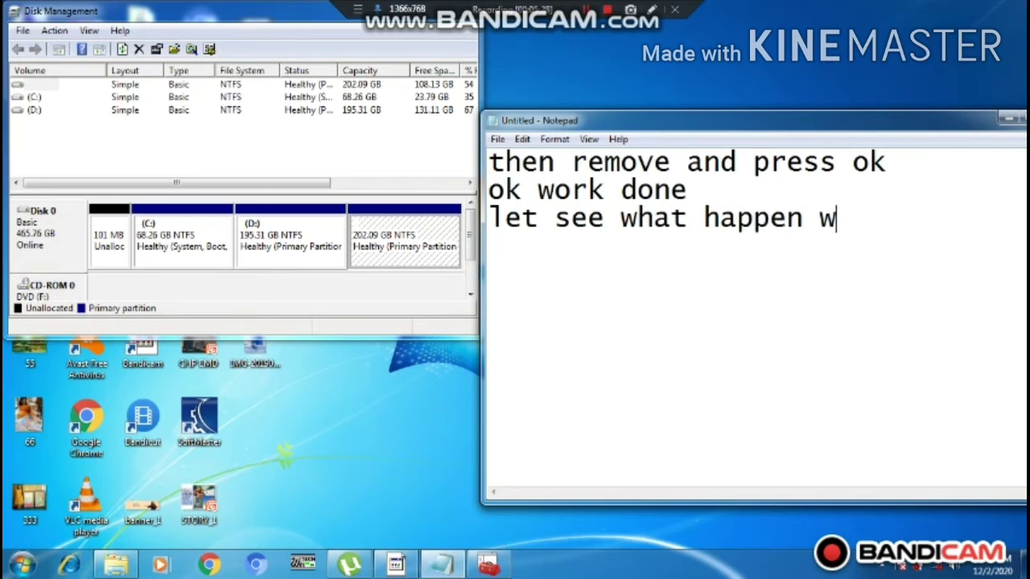
pyautogui.write('ith o')
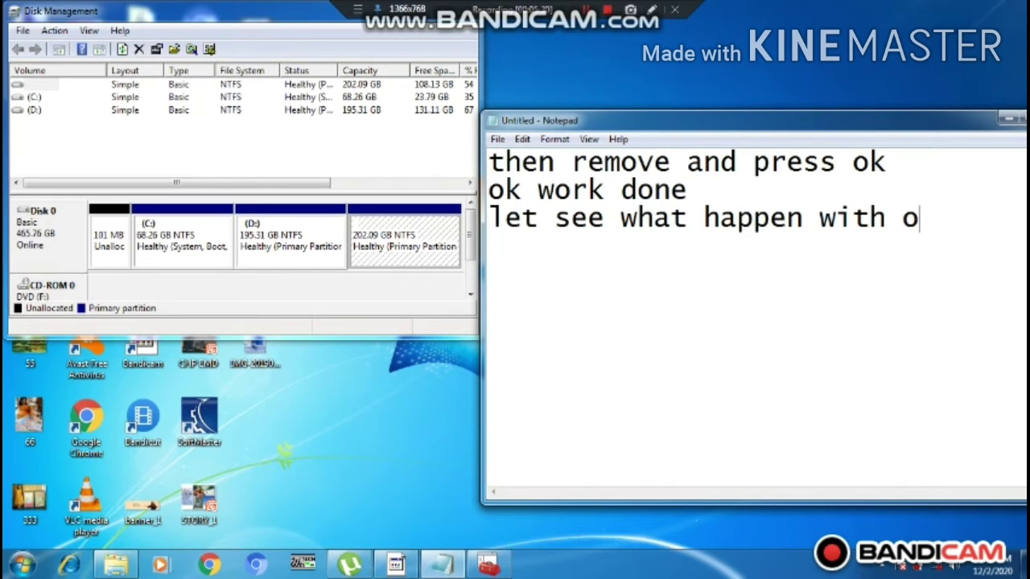
pyautogui.write('ur driv')
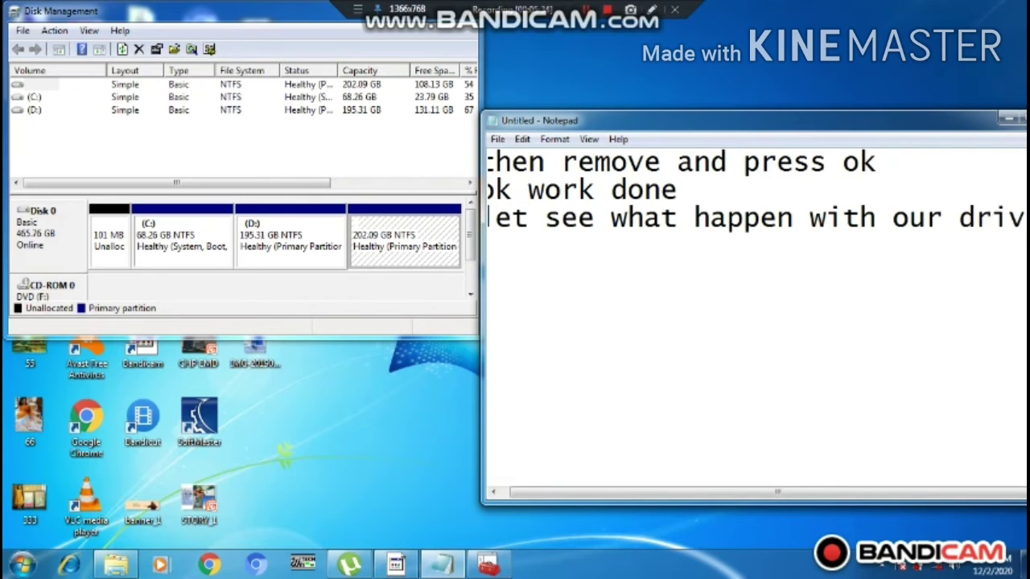
pyautogui.write('e')
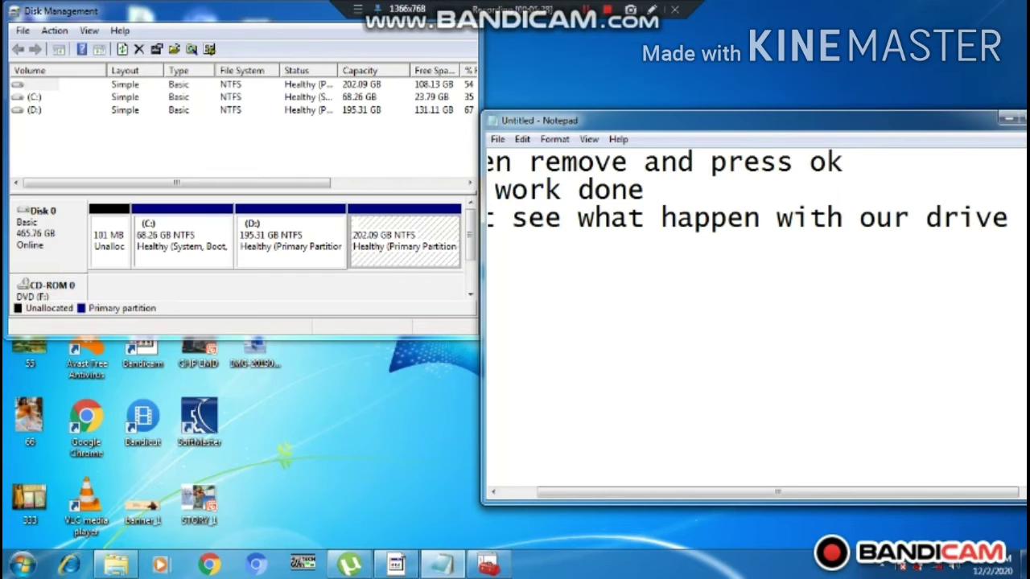
# Replace all the text in the note with "it is hide or still present".
pyautogui.hotkey('ctrl', 'a')
pyautogui.press('BackSpace')
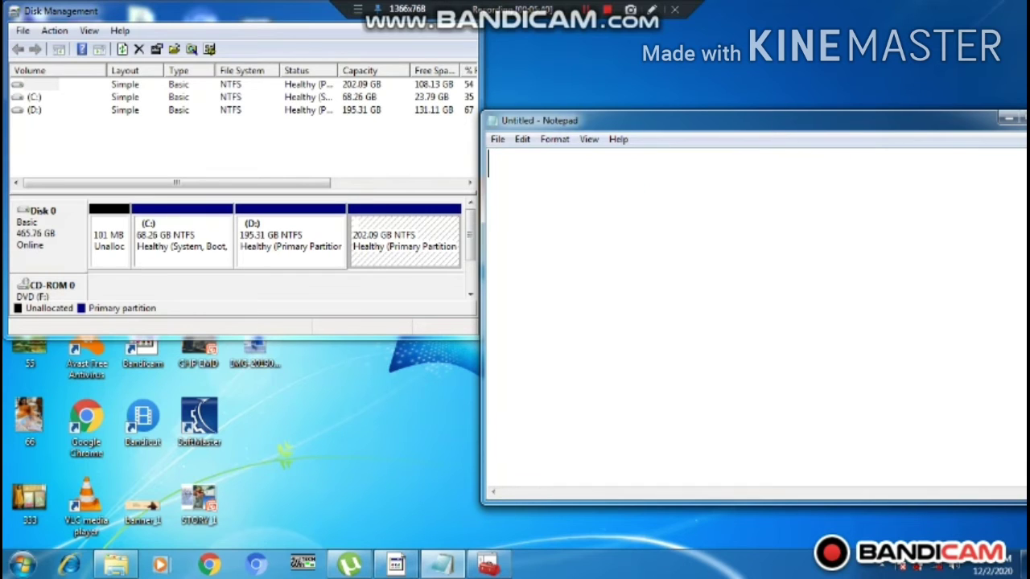
pyautogui.write('e')
pyautogui.press('BackSpace')
pyautogui.write('it is h')
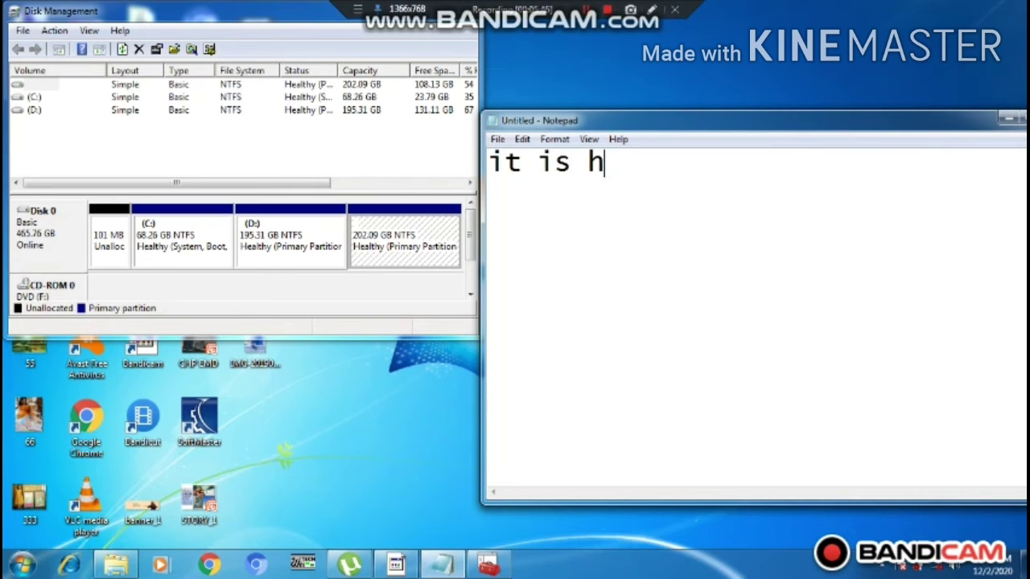
pyautogui.write('ide or ')
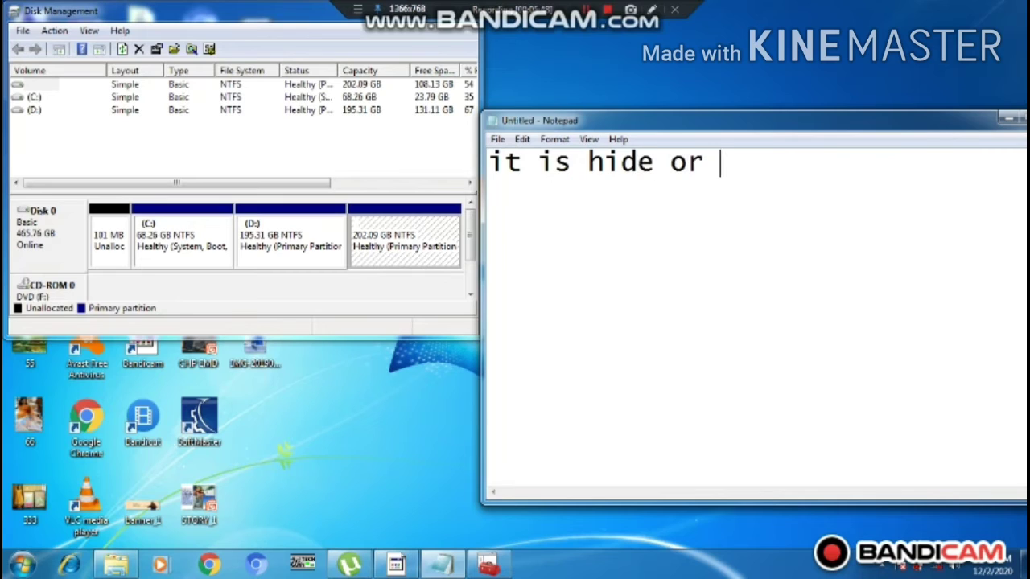
pyautogui.write('ste')
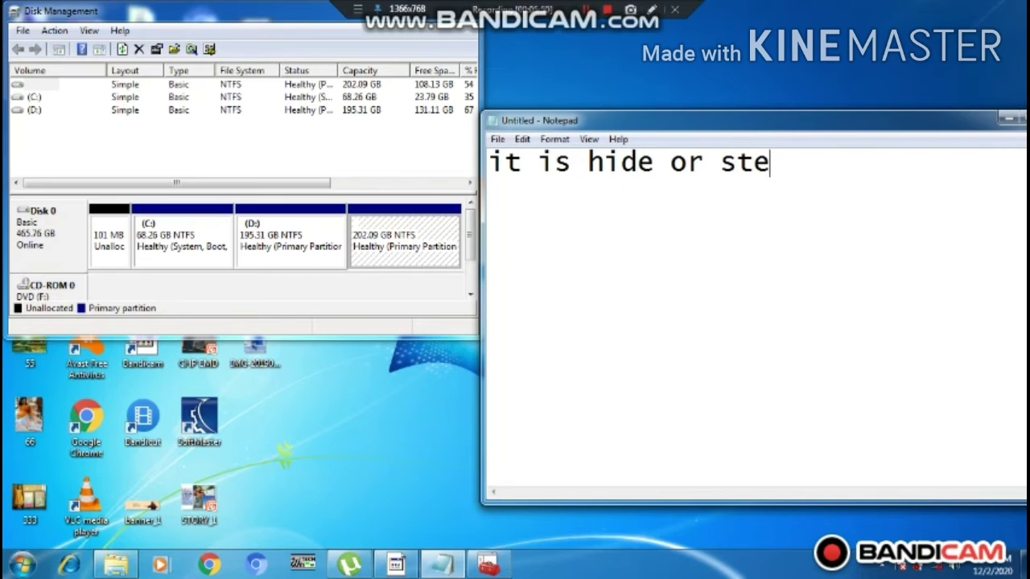
pyautogui.press('BackSpace')
pyautogui.write('ill p')
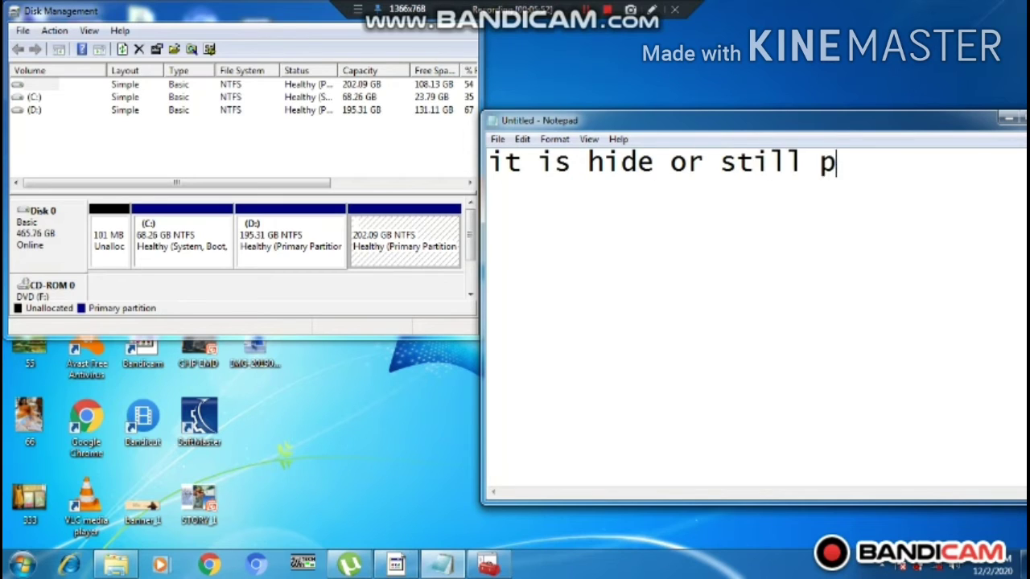
pyautogui.write('resent')
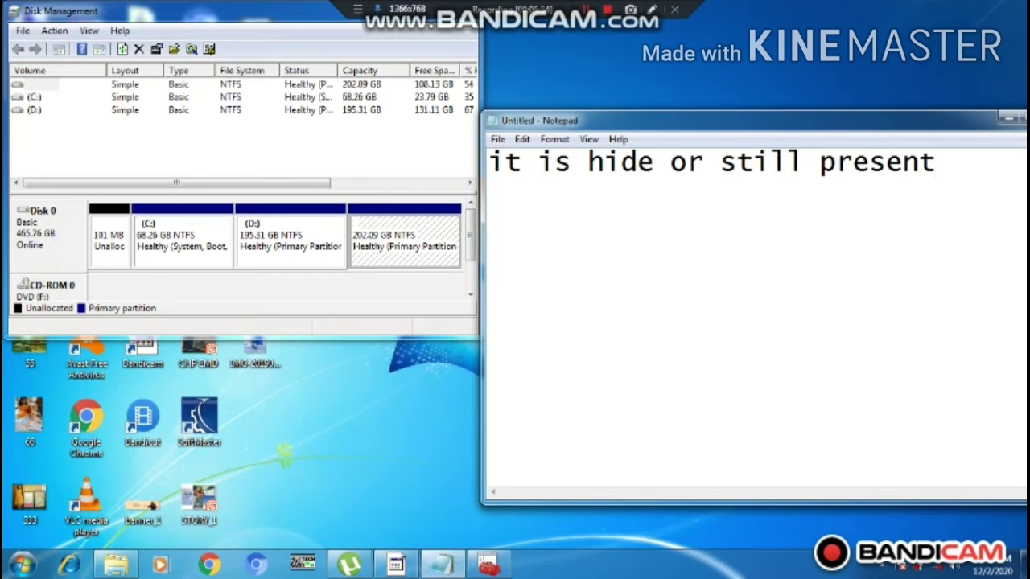
# Move Disk Management off the Computer icon, check the drives listed in a maximized Computer window, and return to the note.
pyautogui.moveTo(121, 10); pyautogui.dragTo(326, 37)
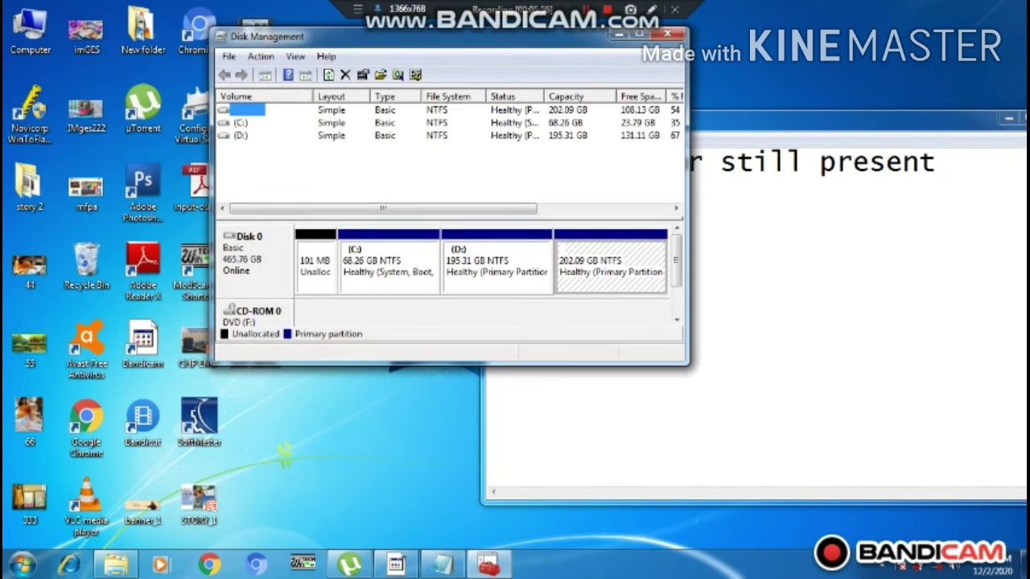
pyautogui.doubleClick(30, 28)
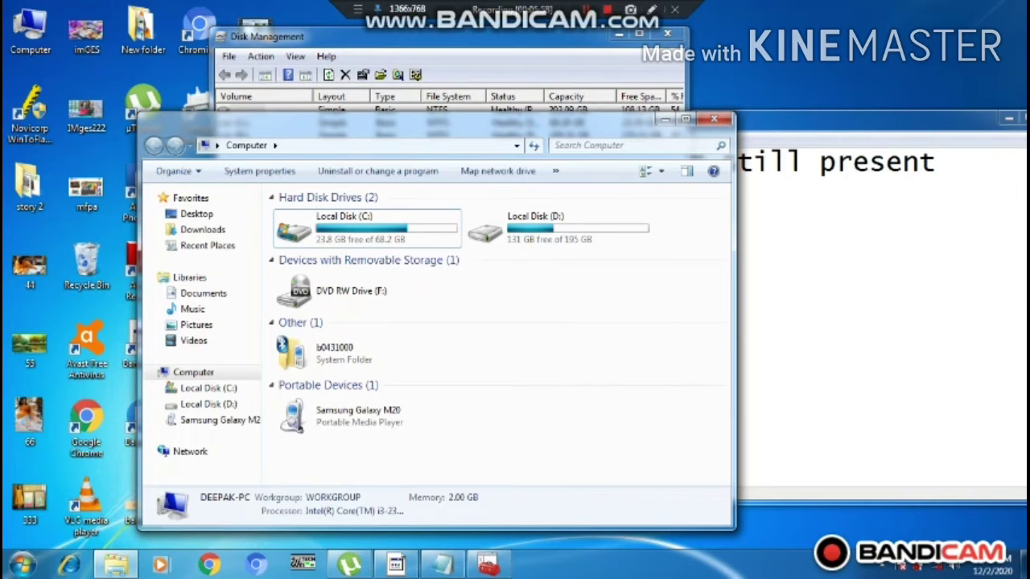
pyautogui.click(685, 119)
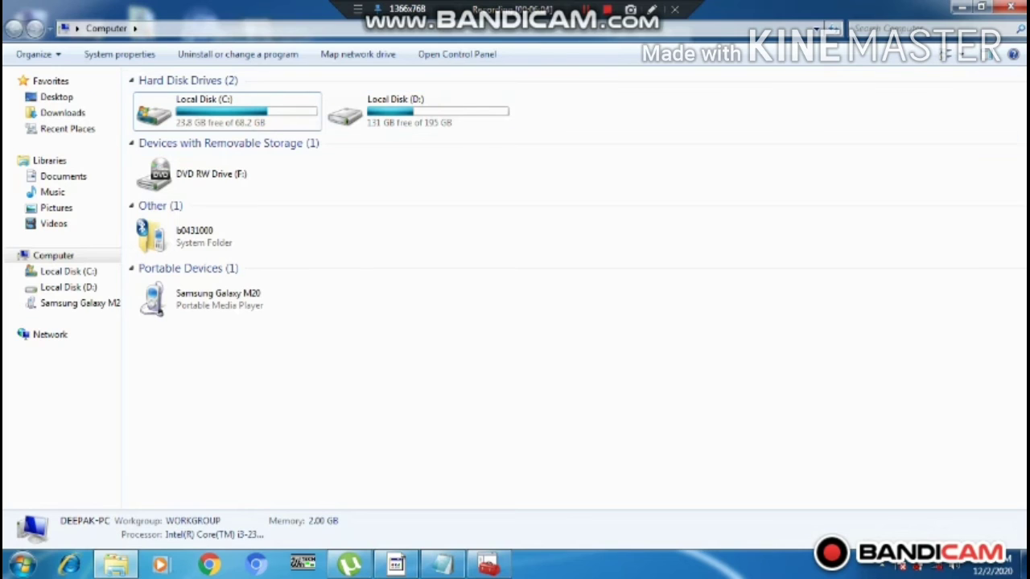
pyautogui.hotkey('alt', 'Tab')
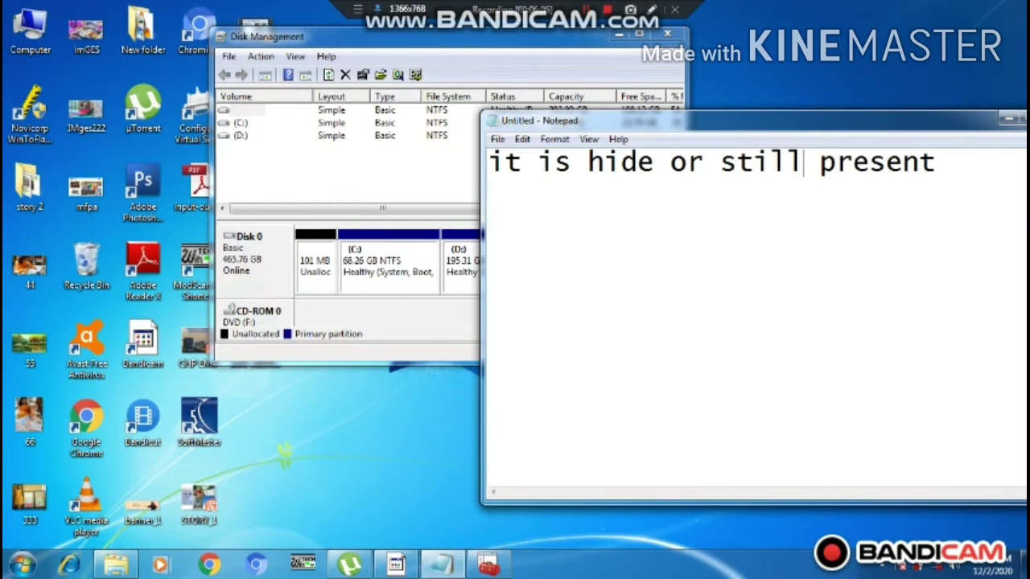
# Add the lines "how to take return back" and "not need to worry" to the note.
pyautogui.press('Return')
pyautogui.write('how to take re')
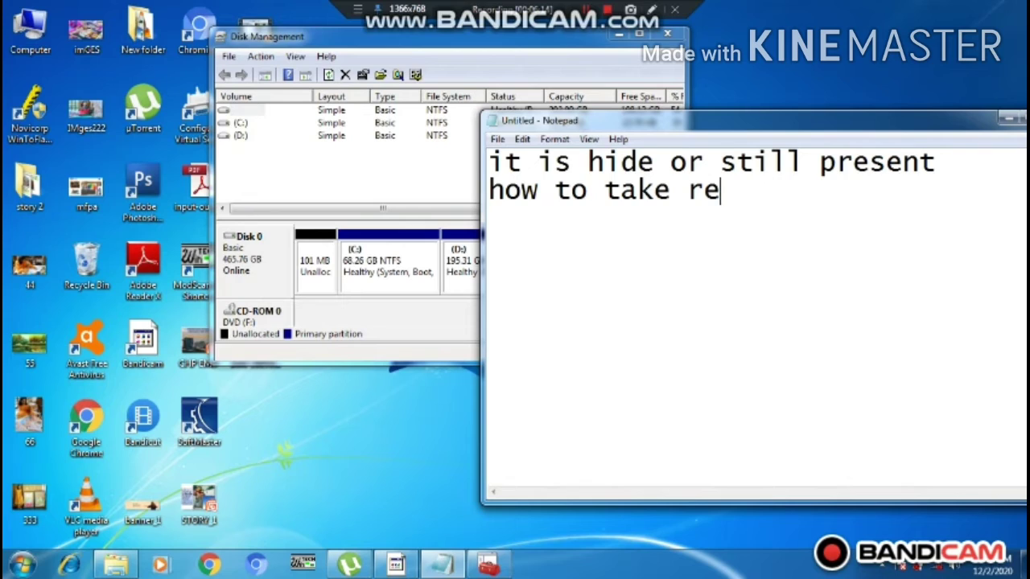
pyautogui.write('turn ba')
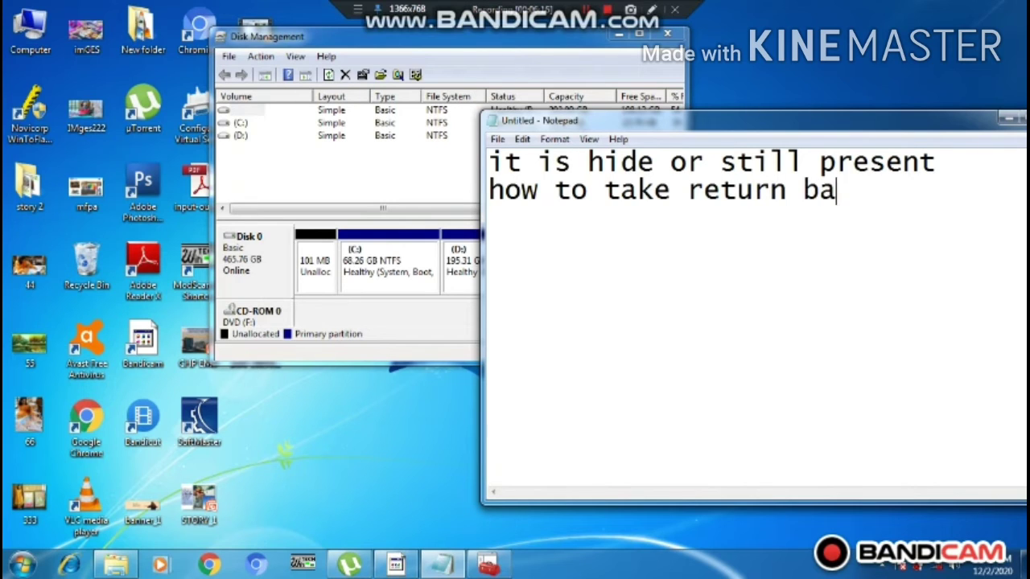
pyautogui.write('ck')
pyautogui.press('Return')
pyautogui.write('not')
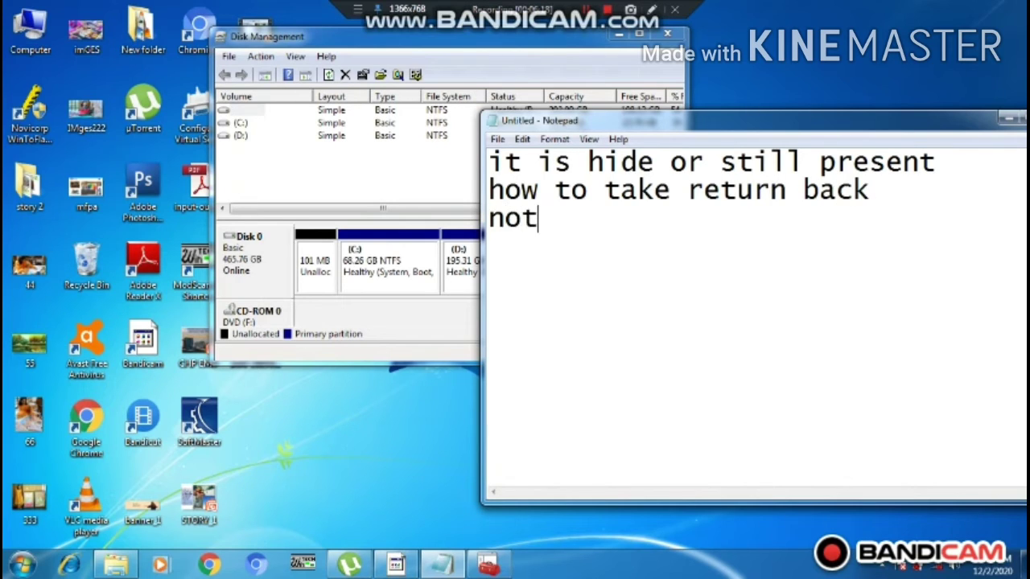
pyautogui.write(' need to')
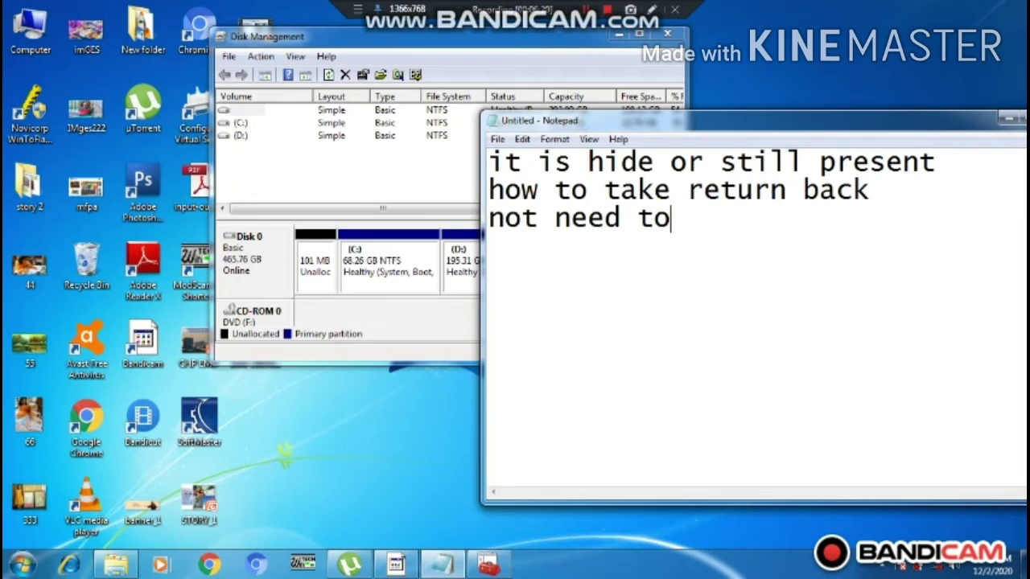
pyautogui.write(' worry')
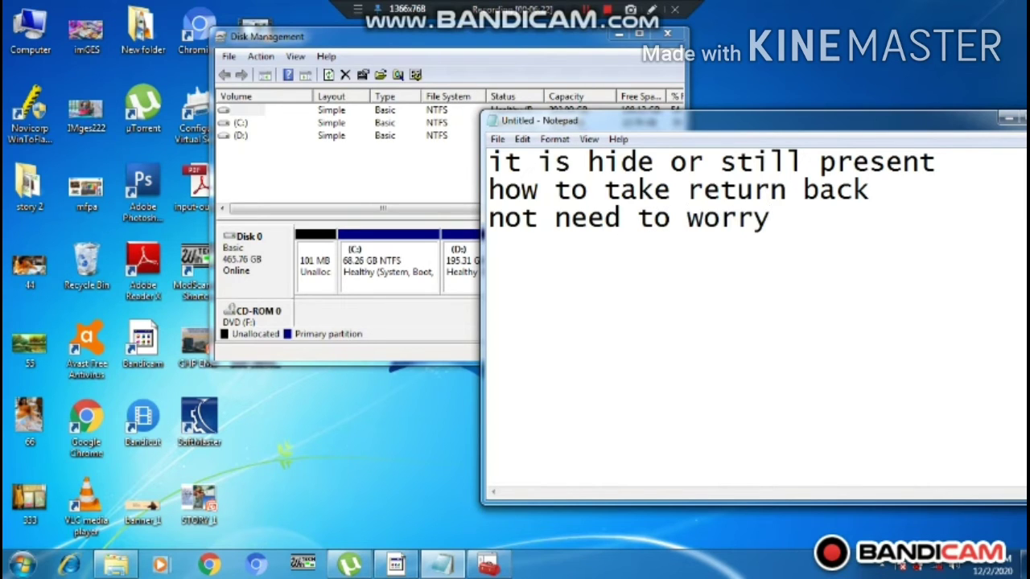
# Add the line "again right click on drive with no name" to the note.
pyautogui.press('Return')
pyautogui.write('af')
pyautogui.press('BackSpace')
pyautogui.write('gain ')
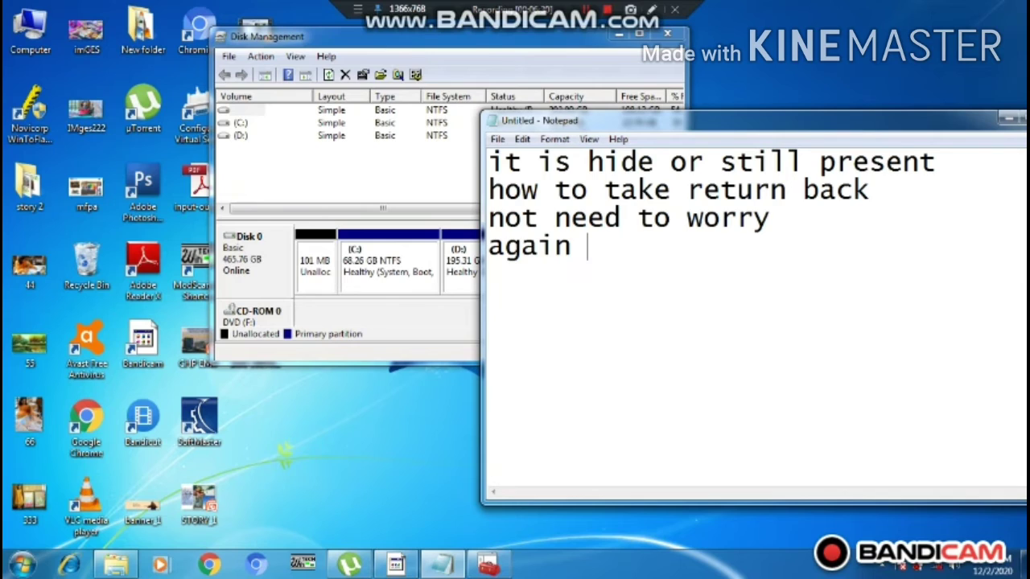
pyautogui.write('right ')
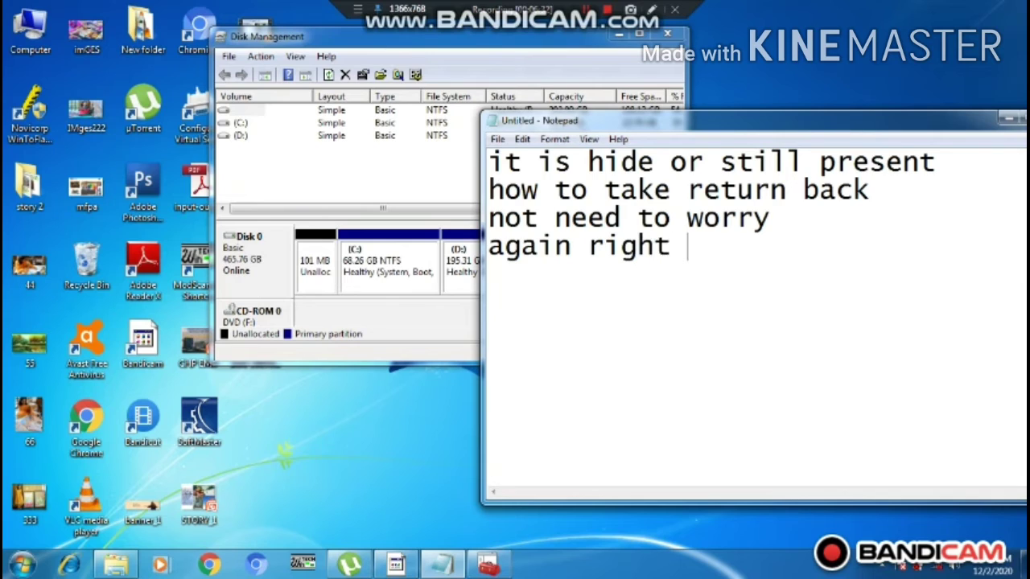
pyautogui.write('click')
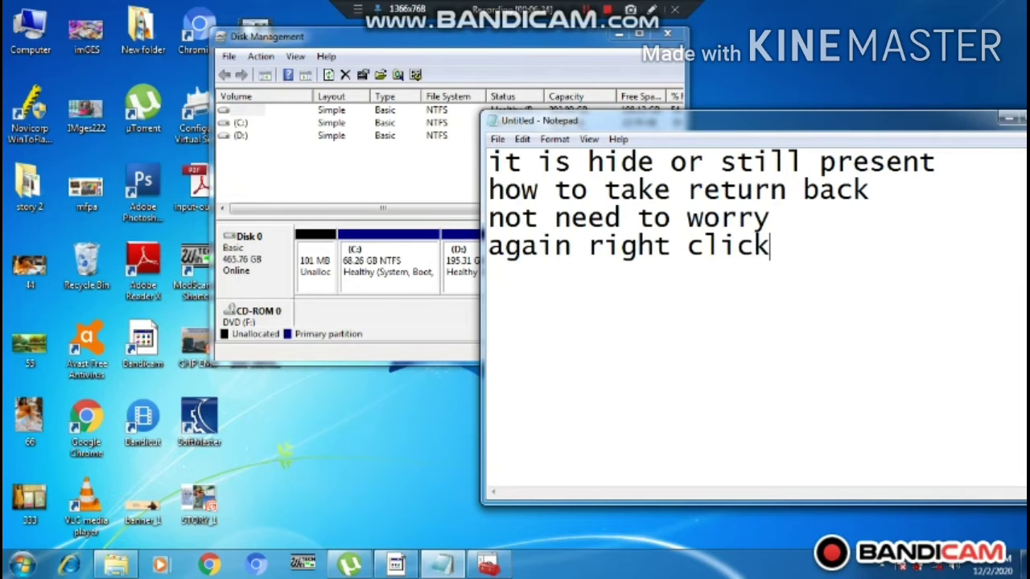
pyautogui.write(' on ')
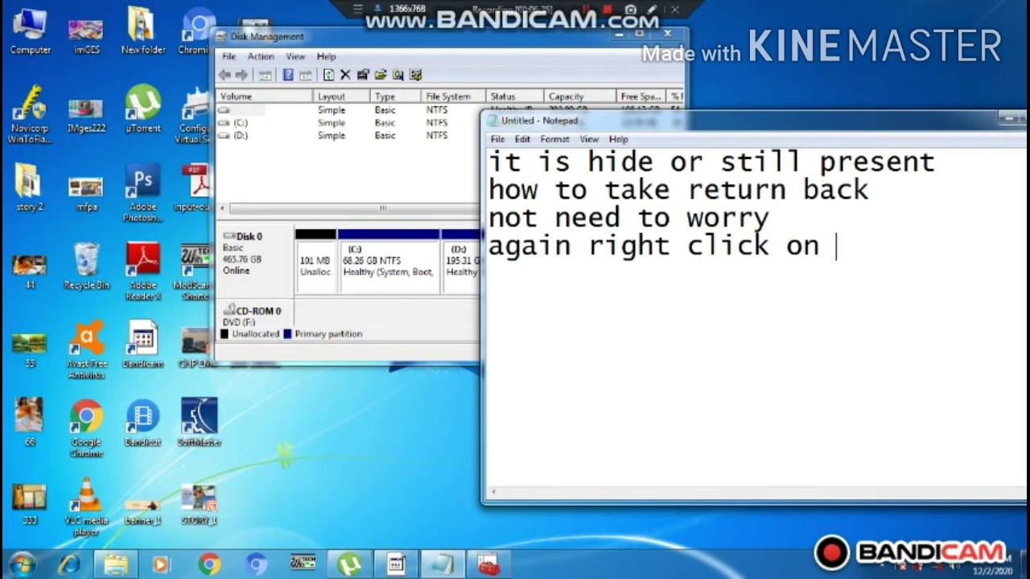
pyautogui.write('drive')
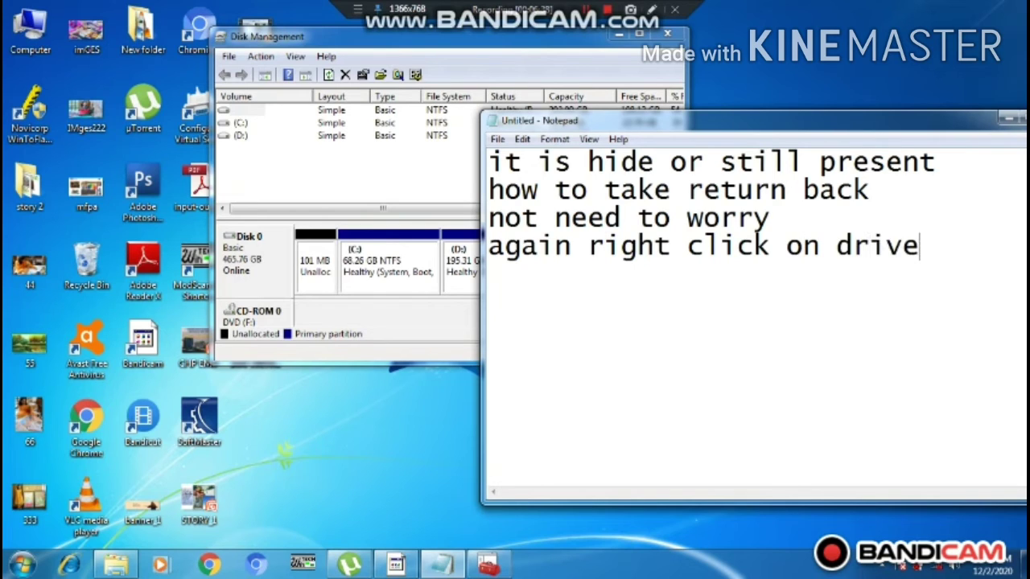
pyautogui.write(' with ')
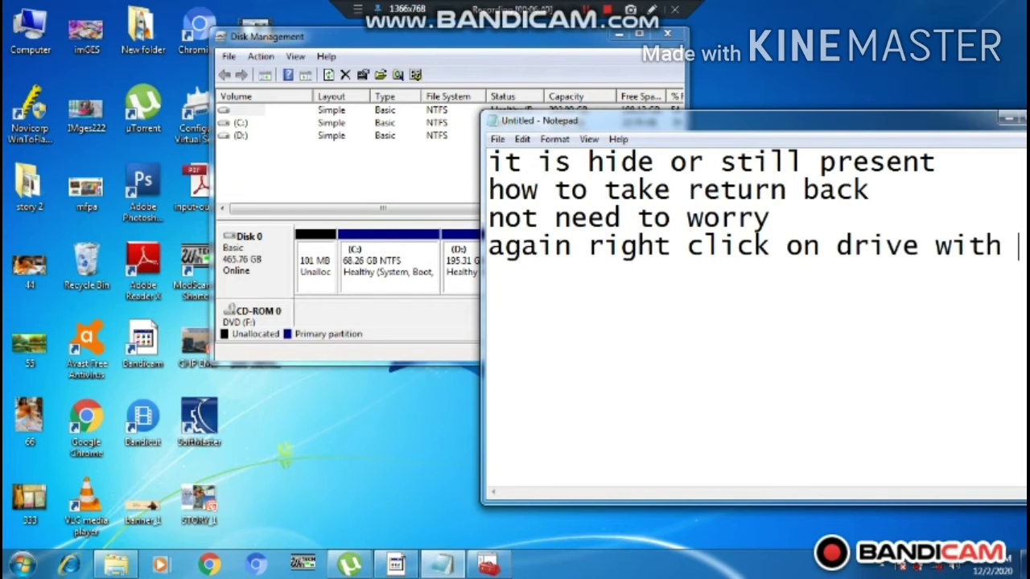
pyautogui.write('no na')
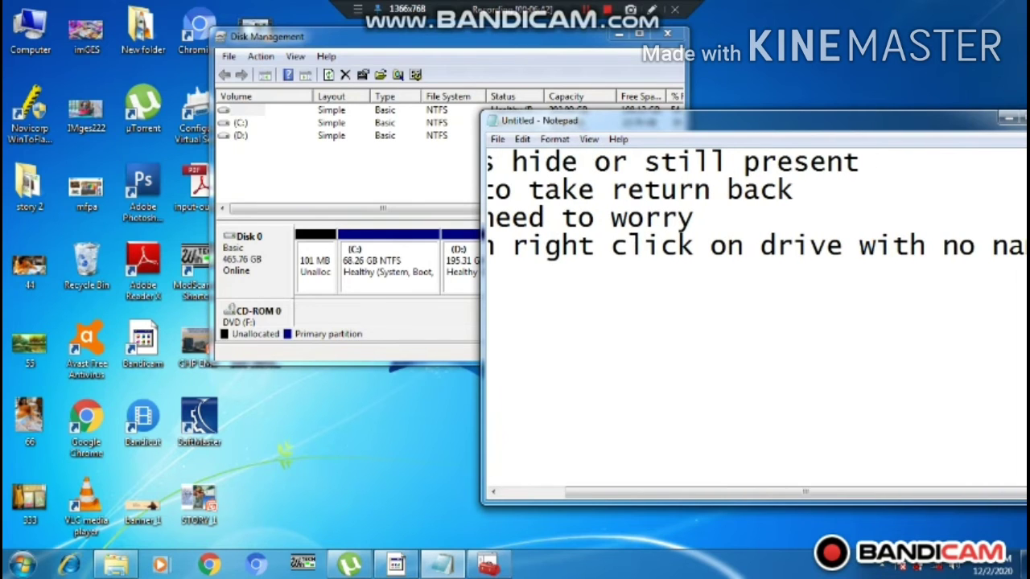
pyautogui.write('me')
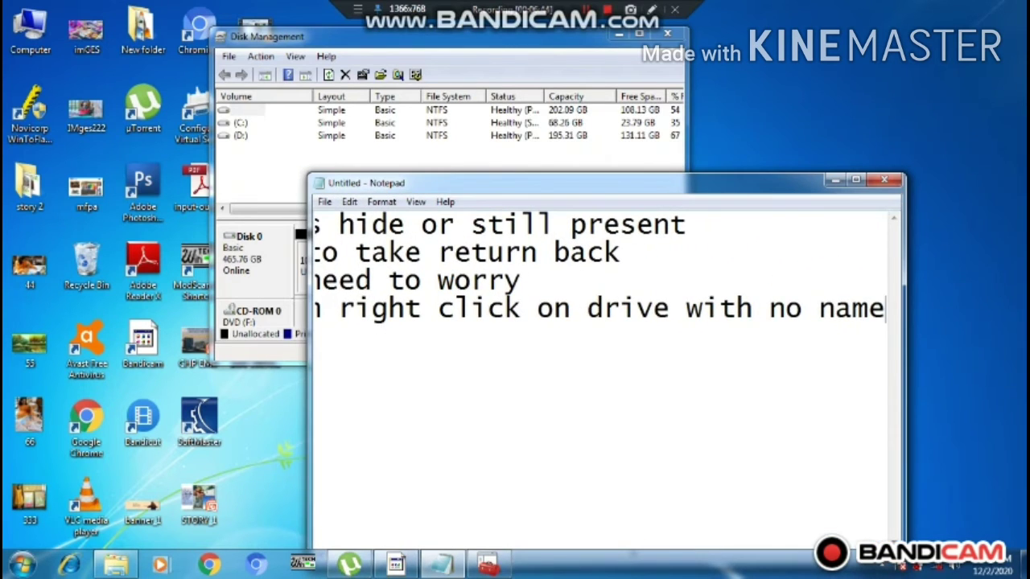
# Clear the note's text, then view the commands available for the volume without a drive letter and return to the note.
pyautogui.hotkey('ctrl', 'a')
pyautogui.press('BackSpace')
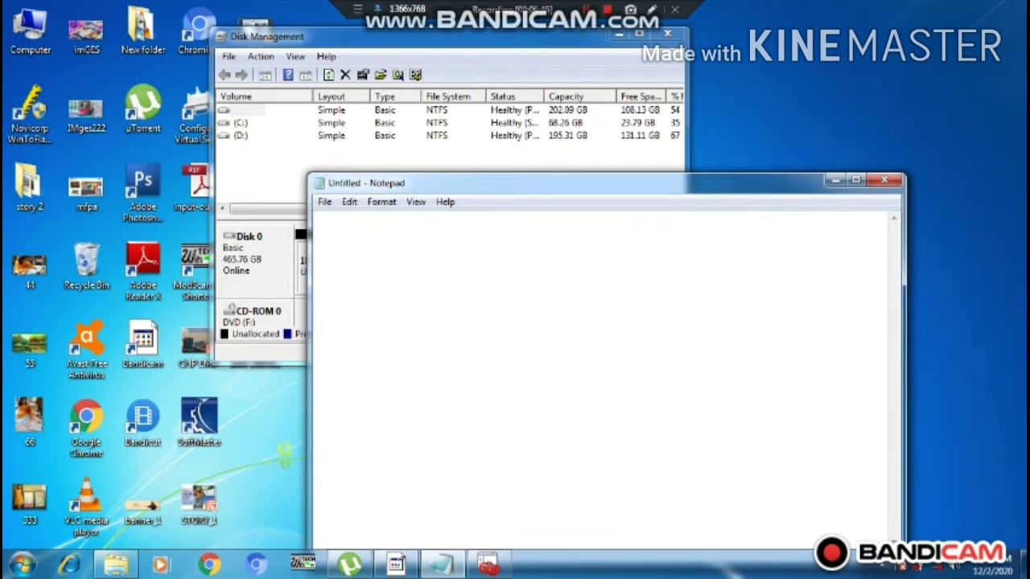
pyautogui.click(241, 110)
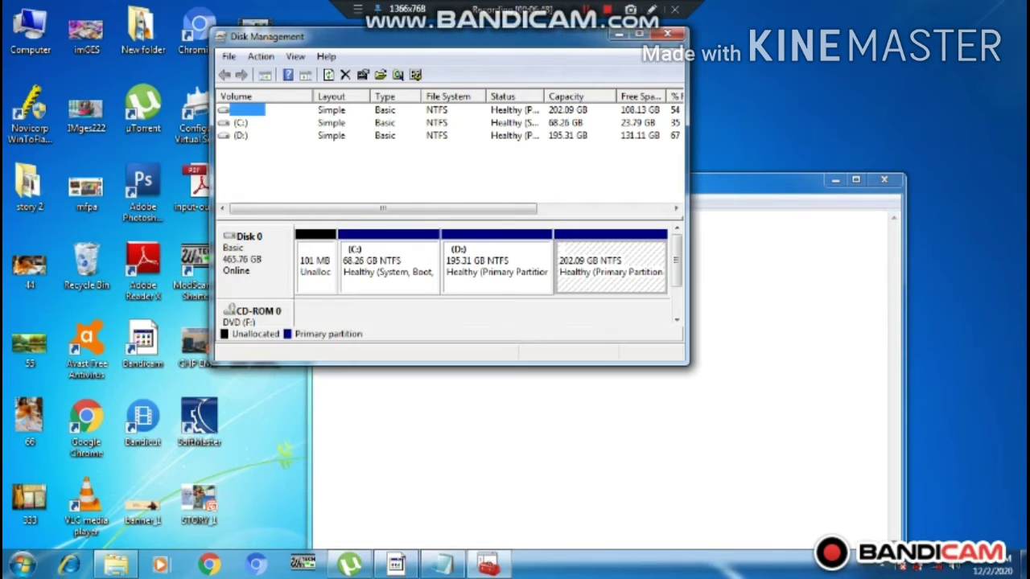
pyautogui.rightClick(243, 110)
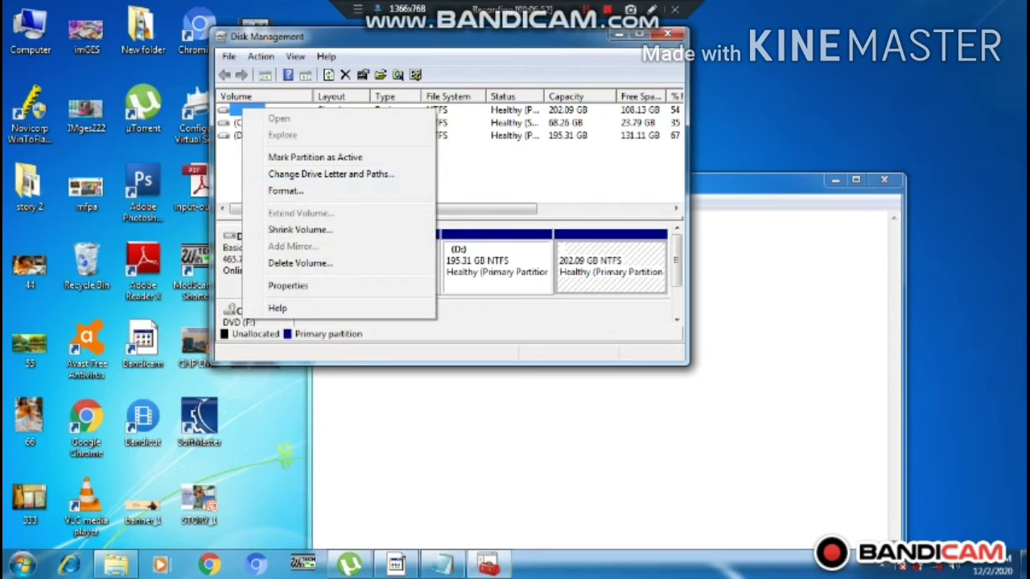
pyautogui.click(316, 230)
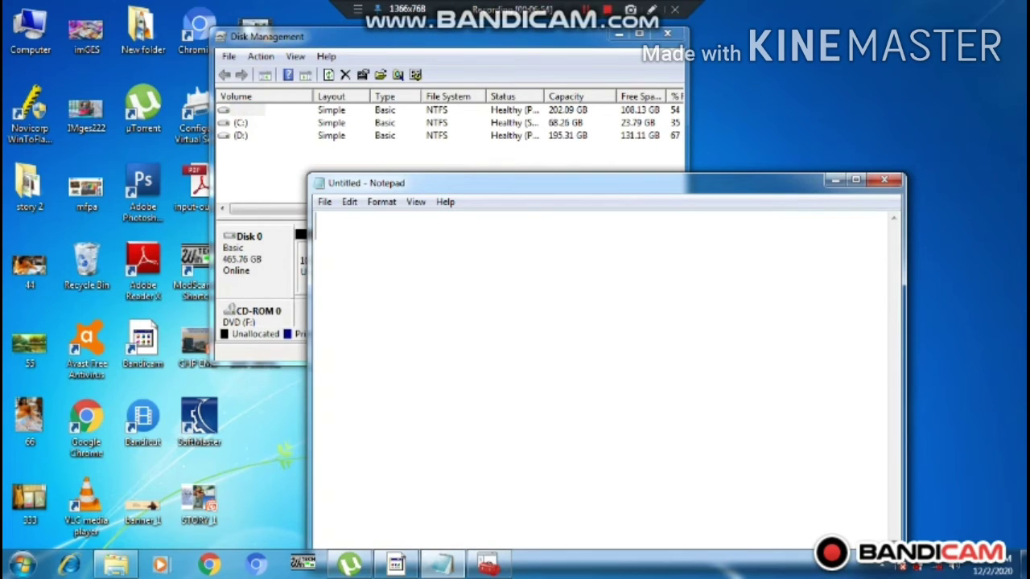
pyautogui.write('sele')
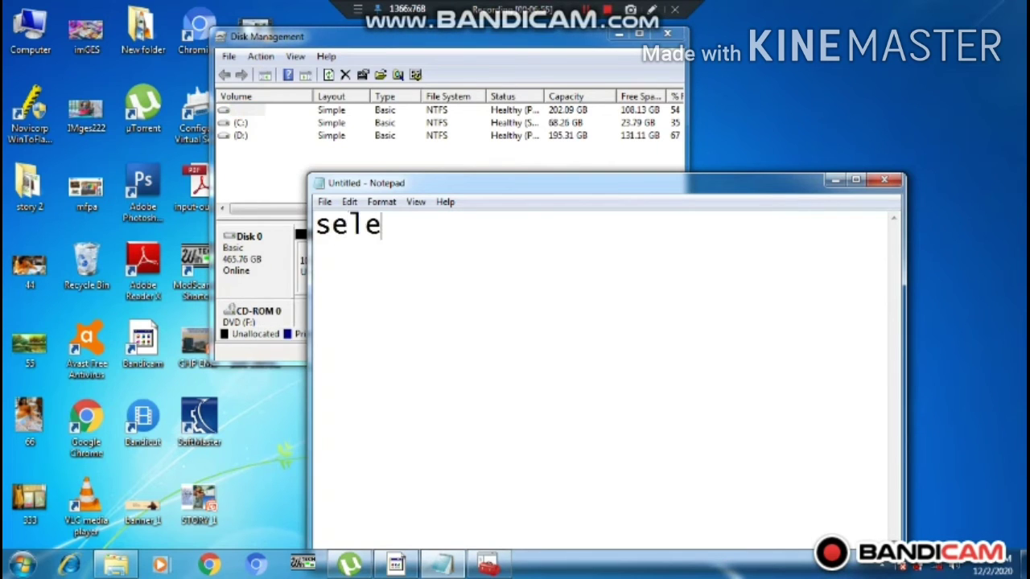
pyautogui.write('ct drive')
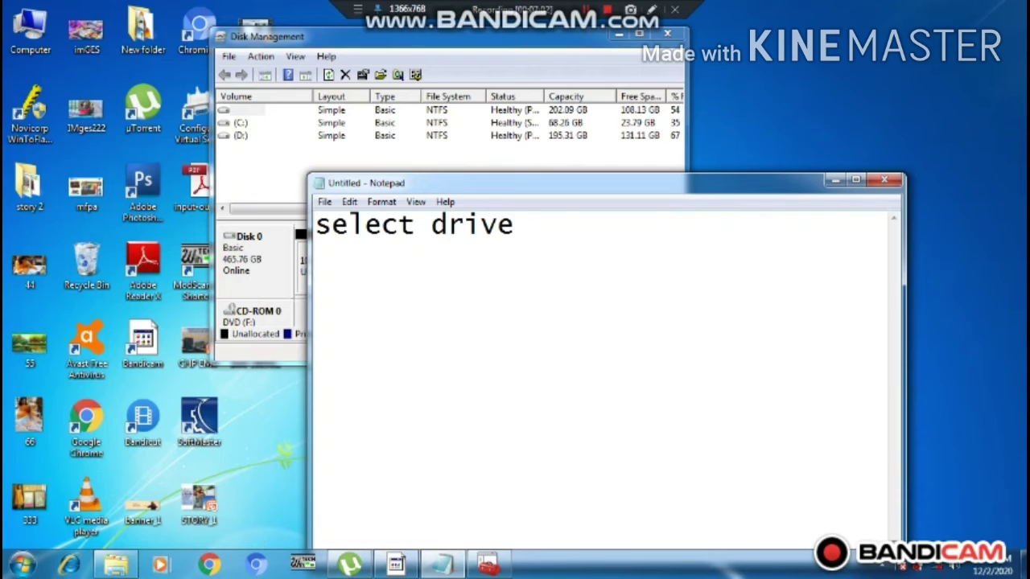
pyautogui.press('BackSpace')
pyautogui.press('BackSpace')
pyautogui.press('BackSpace')
pyautogui.press('BackSpace')
pyautogui.press('BackSpace')
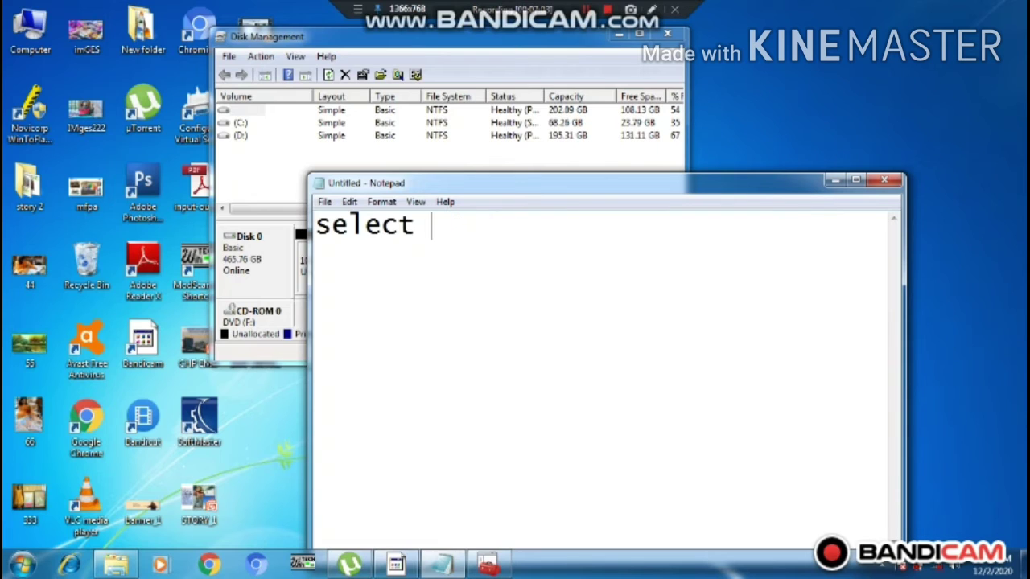
pyautogui.click(241, 109)
pyautogui.rightClick(247, 111)
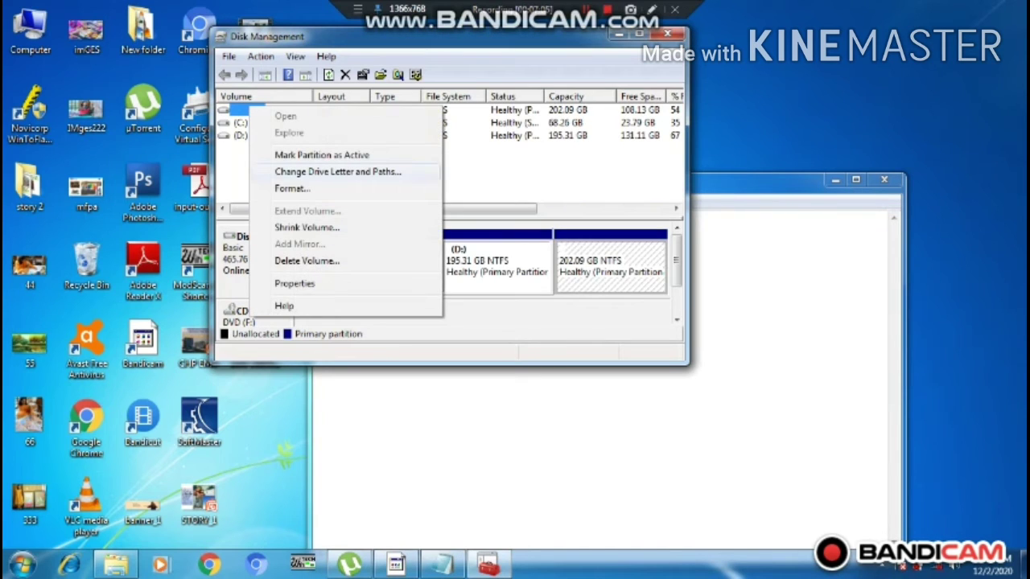
pyautogui.hotkey('alt', 'Tab')
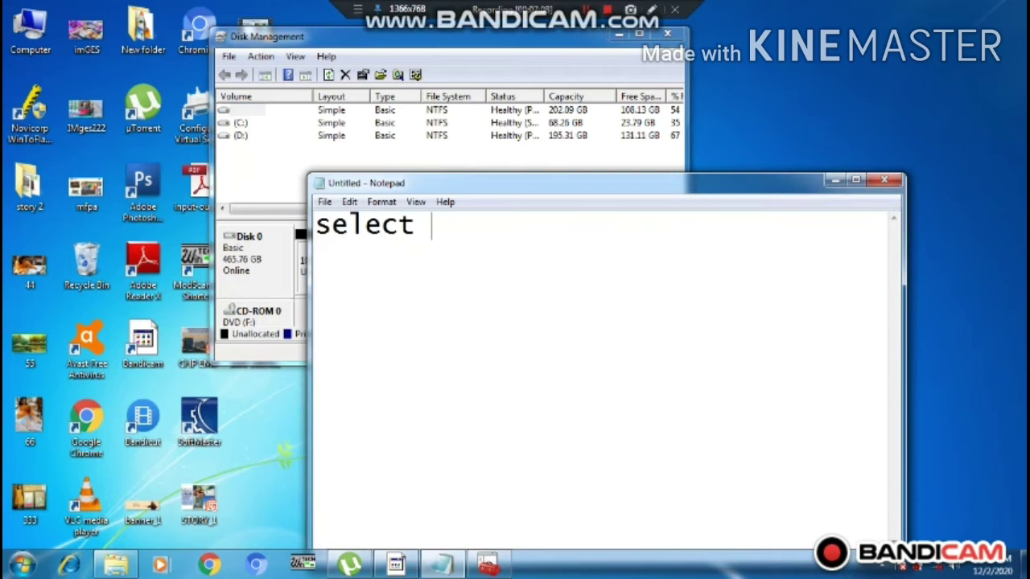
pyautogui.press('BackSpace')
pyautogui.press('BackSpace')
pyautogui.press('BackSpace')
pyautogui.press('BackSpace')
pyautogui.press('BackSpace')
pyautogui.press('BackSpace')
# Write "chage letter and path" as the first line of the empty note.
pyautogui.write('c')
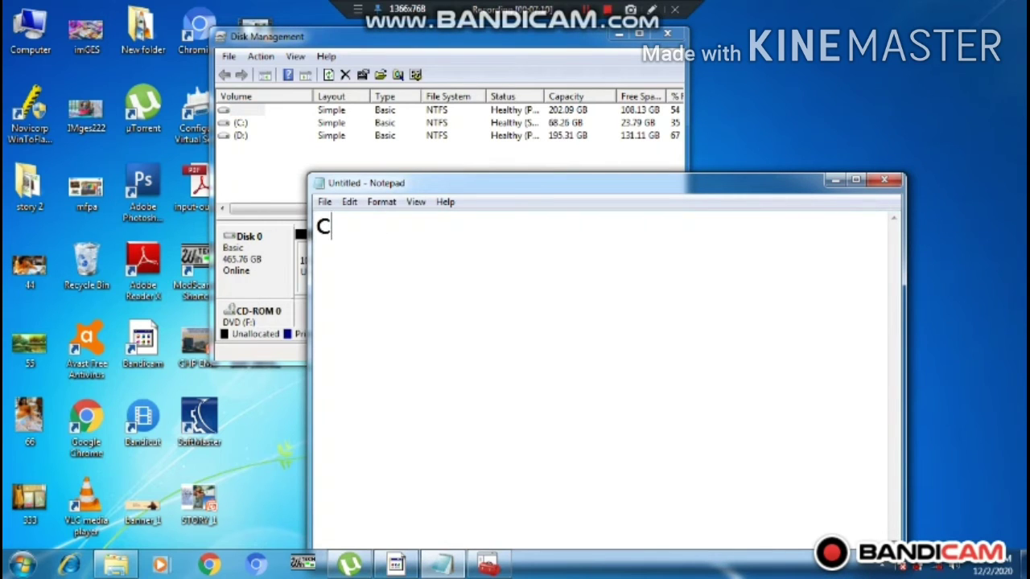
pyautogui.write('hage ')
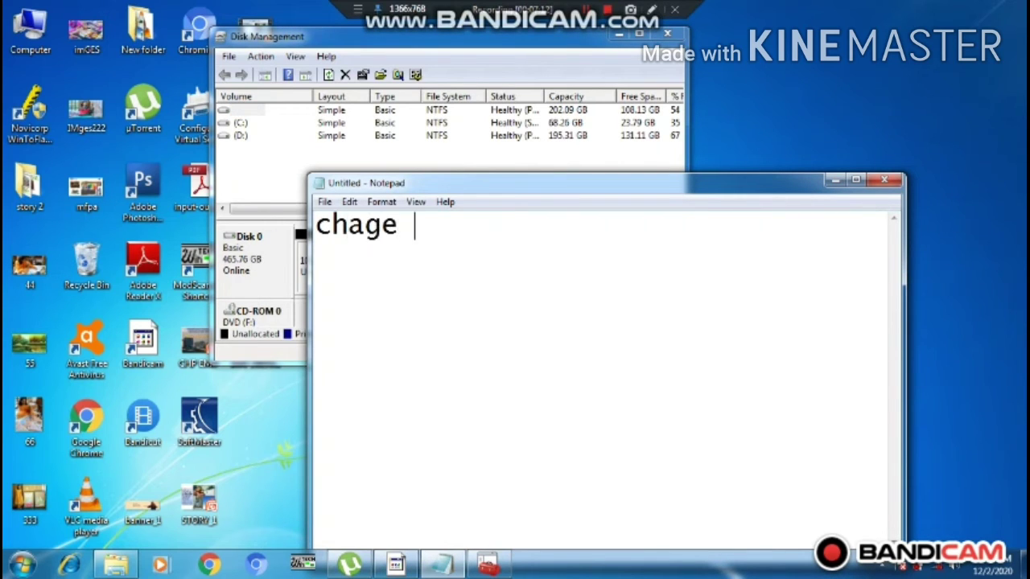
pyautogui.write('letter')
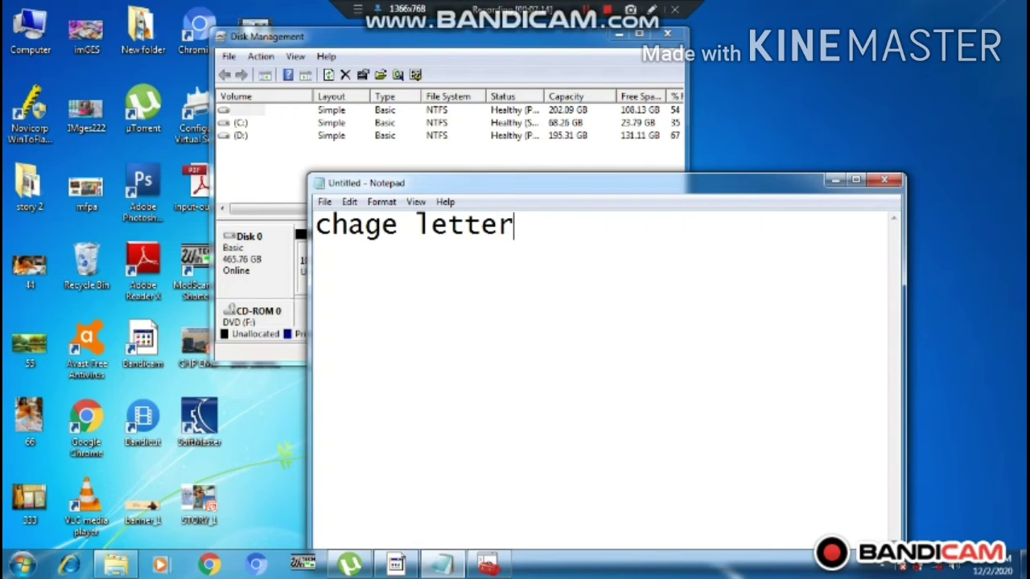
pyautogui.write(' and path')
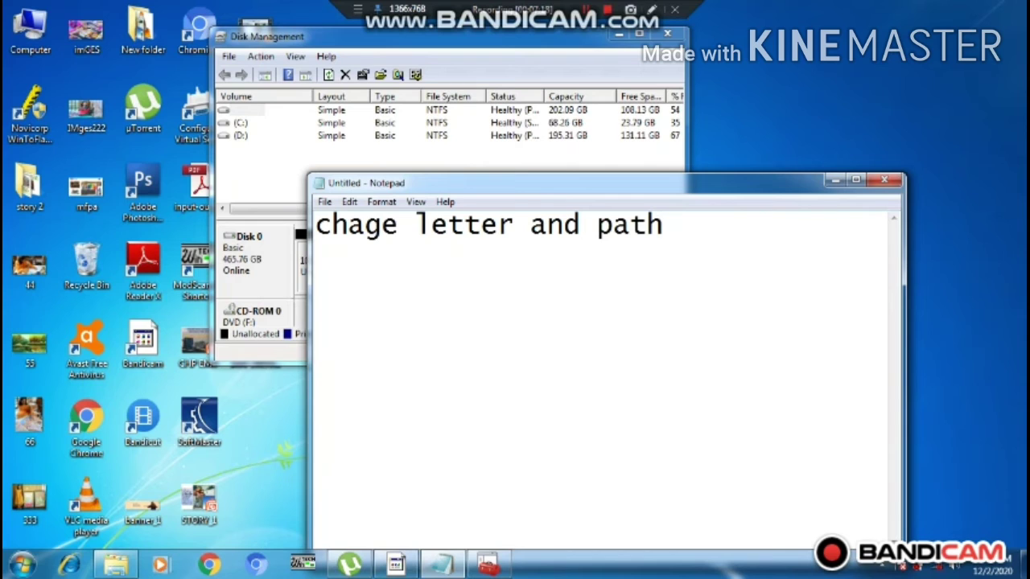
# Open the drive letter and path settings of the unlettered volume and start adding a new drive letter.
pyautogui.rightClick(242, 108)
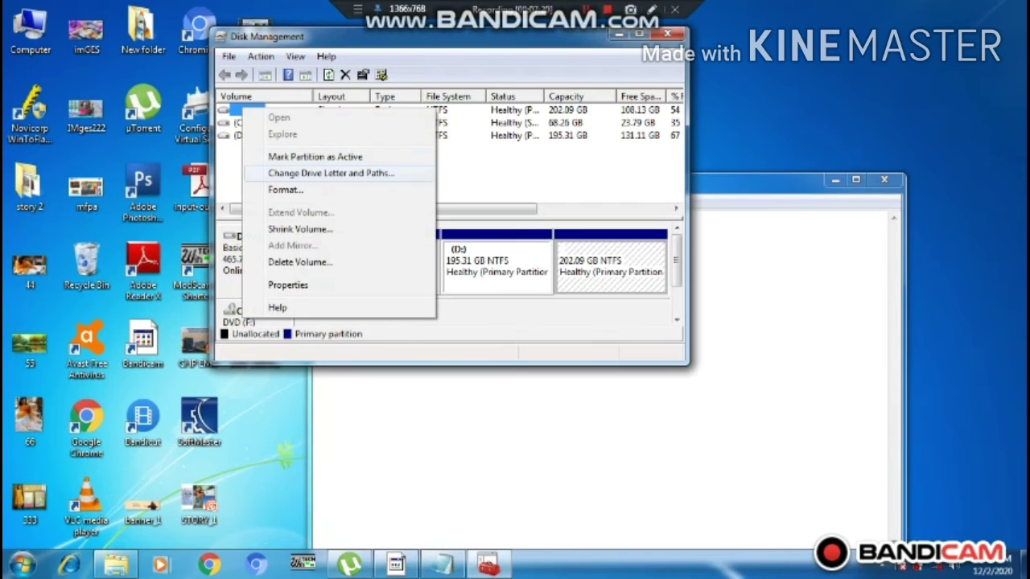
pyautogui.click(331, 173)
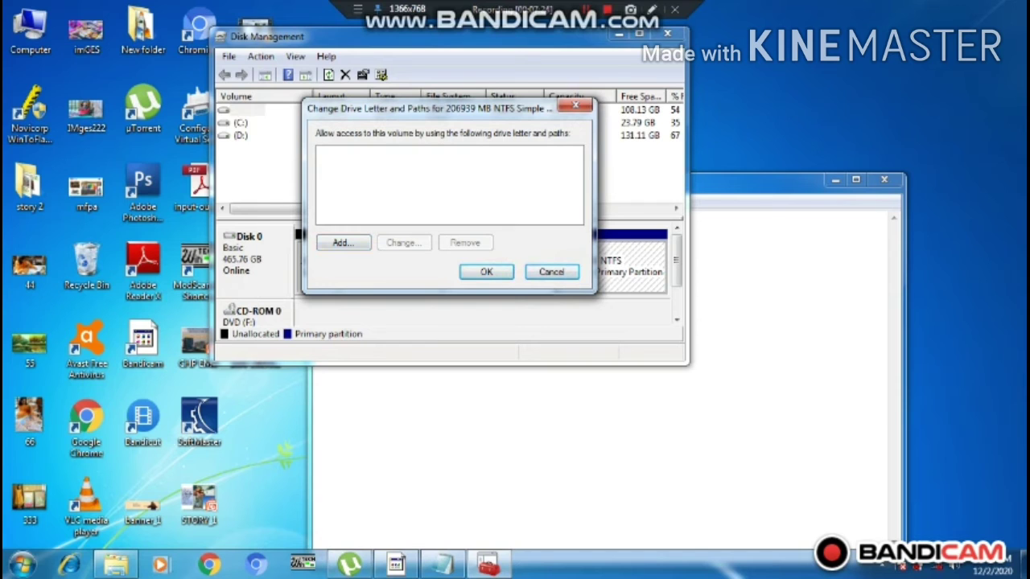
pyautogui.click(343, 242)
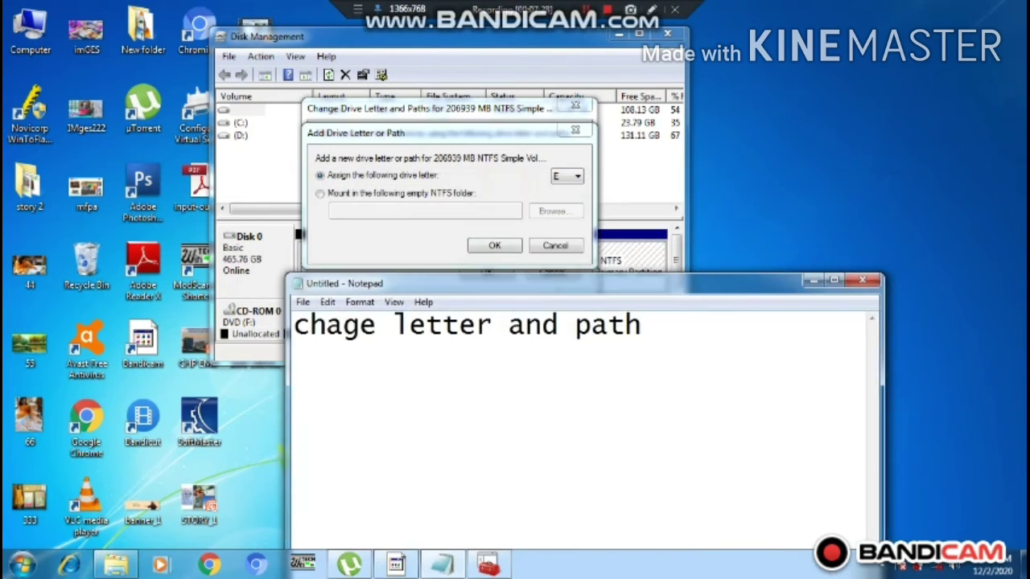
# Add the line "press add button" below the first line of the note.
pyautogui.write('add')
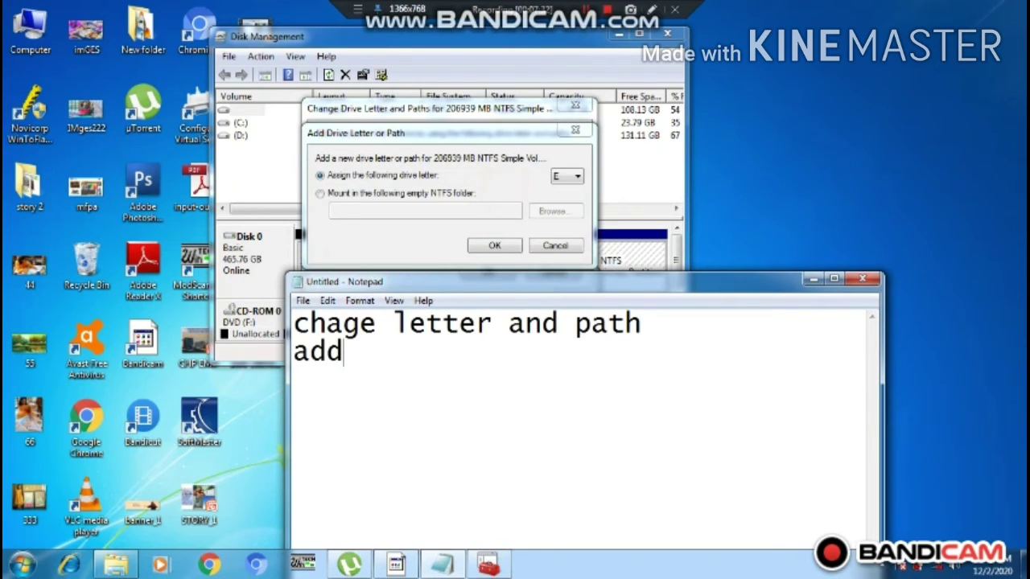
pyautogui.press('Return')
pyautogui.press('BackSpace')
pyautogui.press('BackSpace')
pyautogui.press('BackSpace')
pyautogui.press('BackSpace')
pyautogui.write('press')
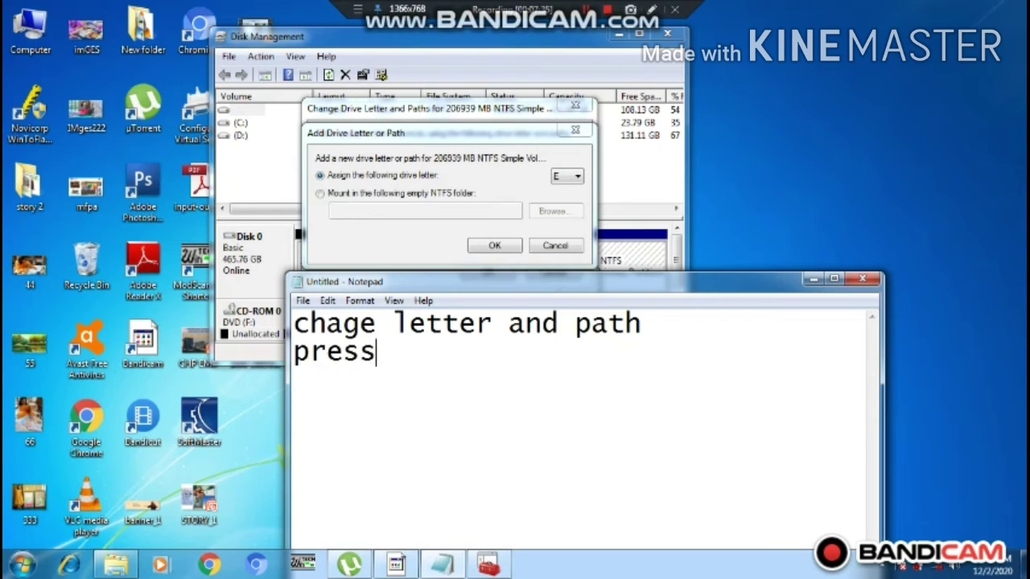
pyautogui.write(' add button')
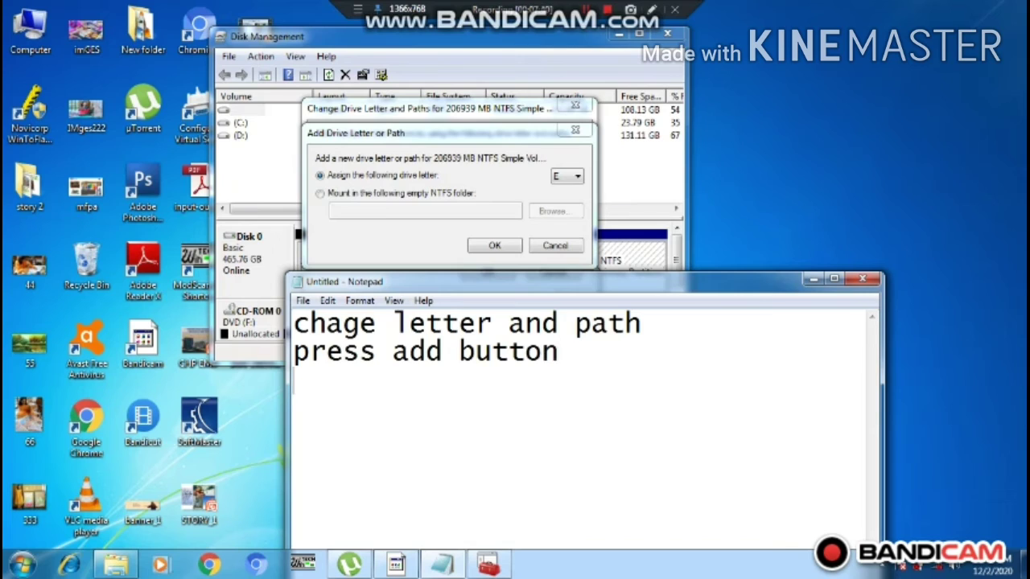
# Add the line "then select assign the folling drive letter e." below "press add button" in the note.
pyautogui.write('then se')
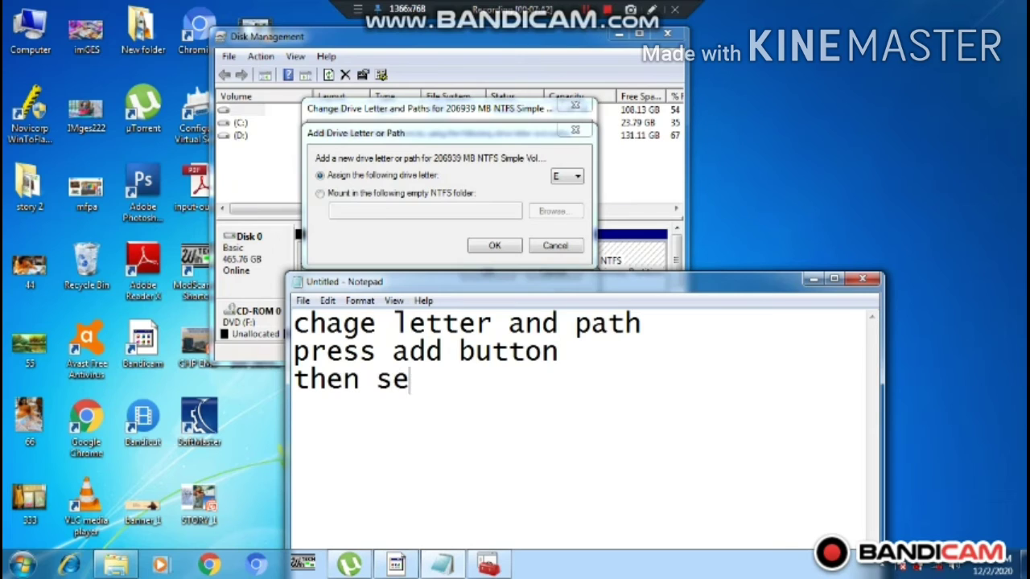
pyautogui.write('lect ass')
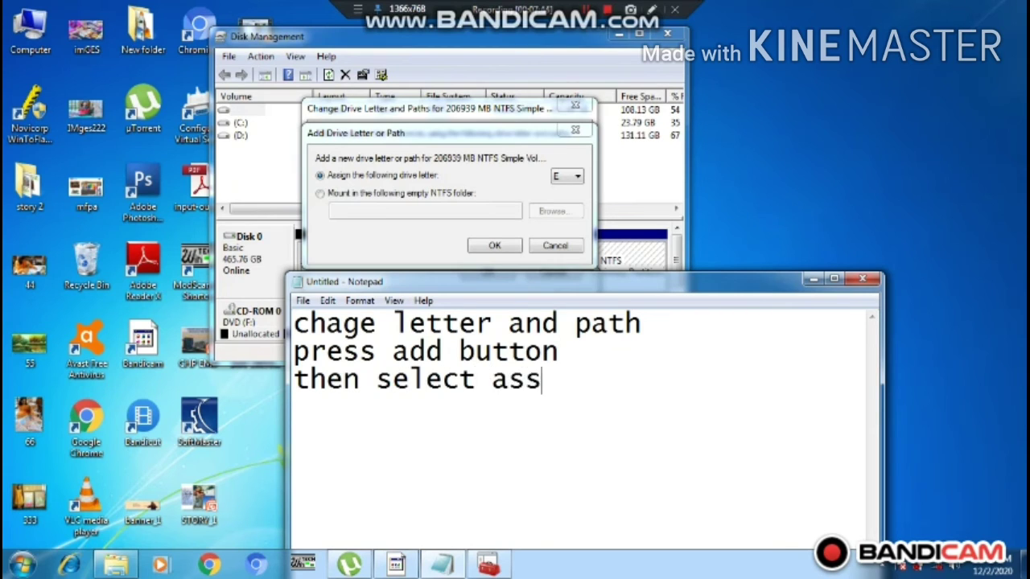
pyautogui.write('ign')
pyautogui.write(' the ')
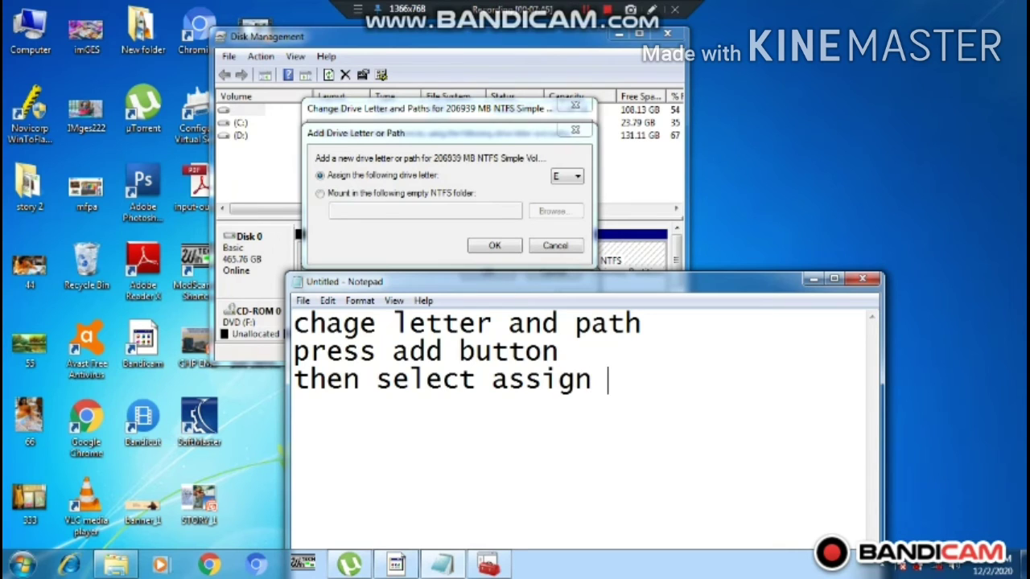
pyautogui.write('folling')
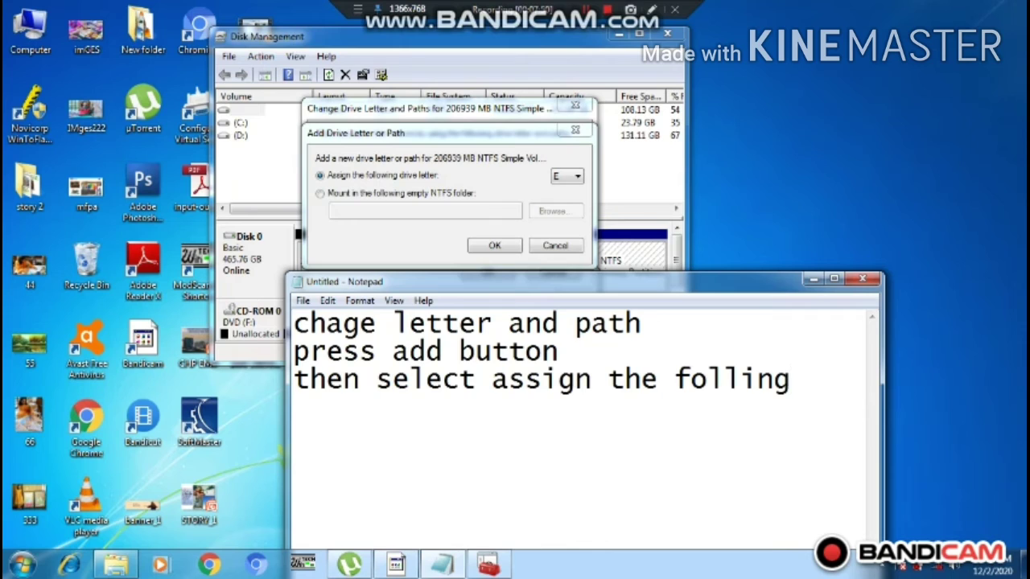
pyautogui.write(' dri')
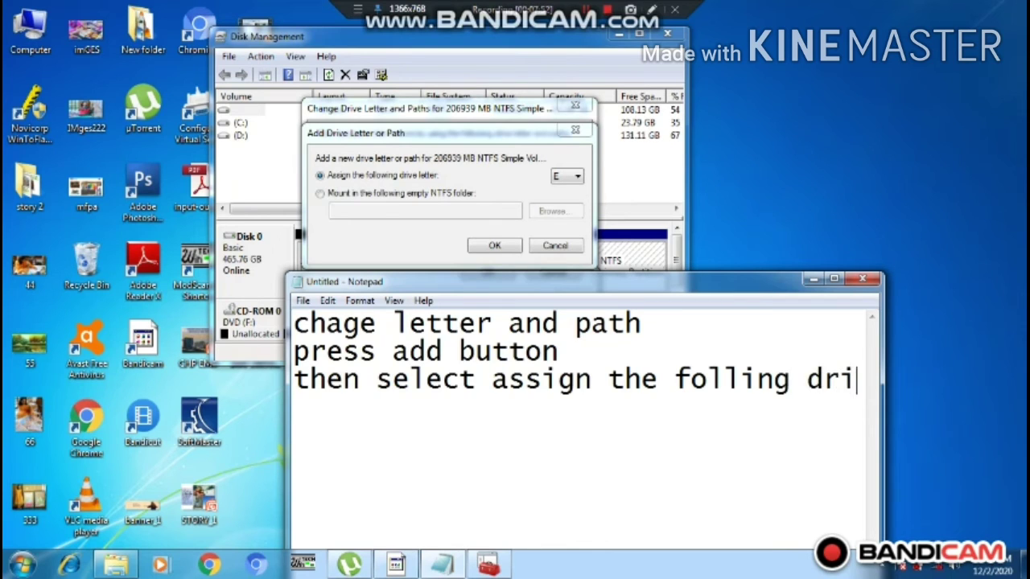
pyautogui.write('ve lett')
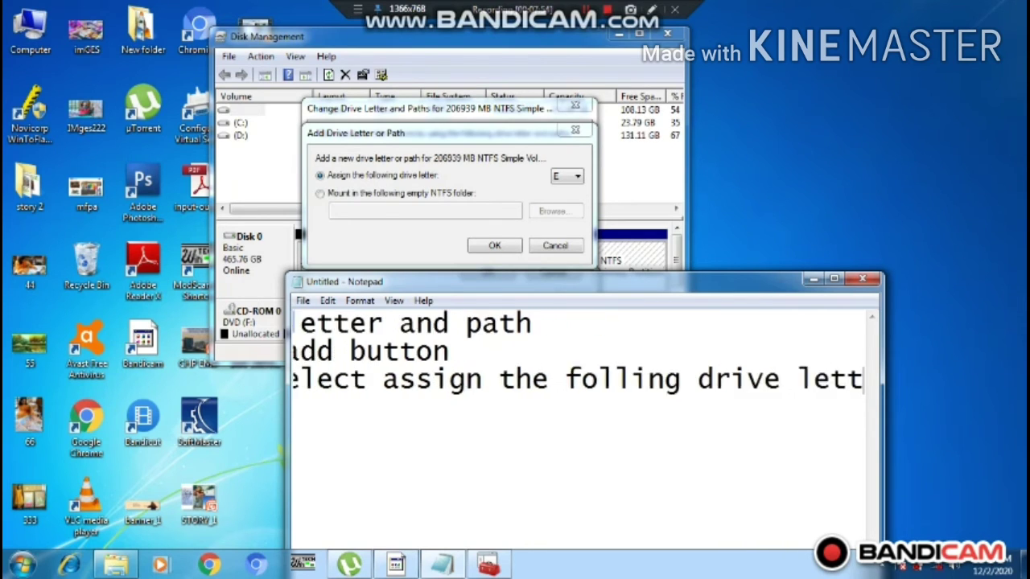
pyautogui.write('er e')
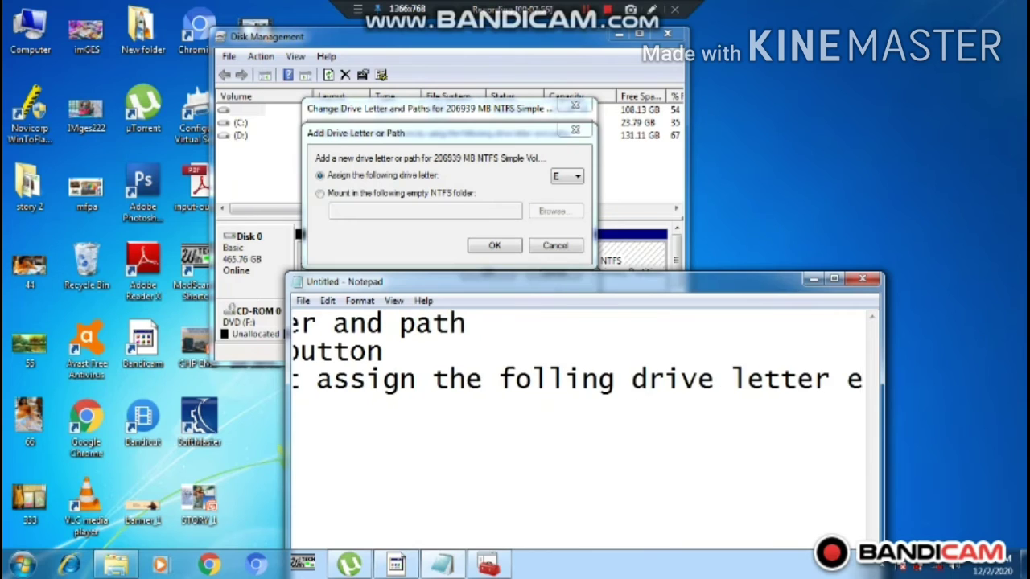
pyautogui.write('.')
pyautogui.press('Return')
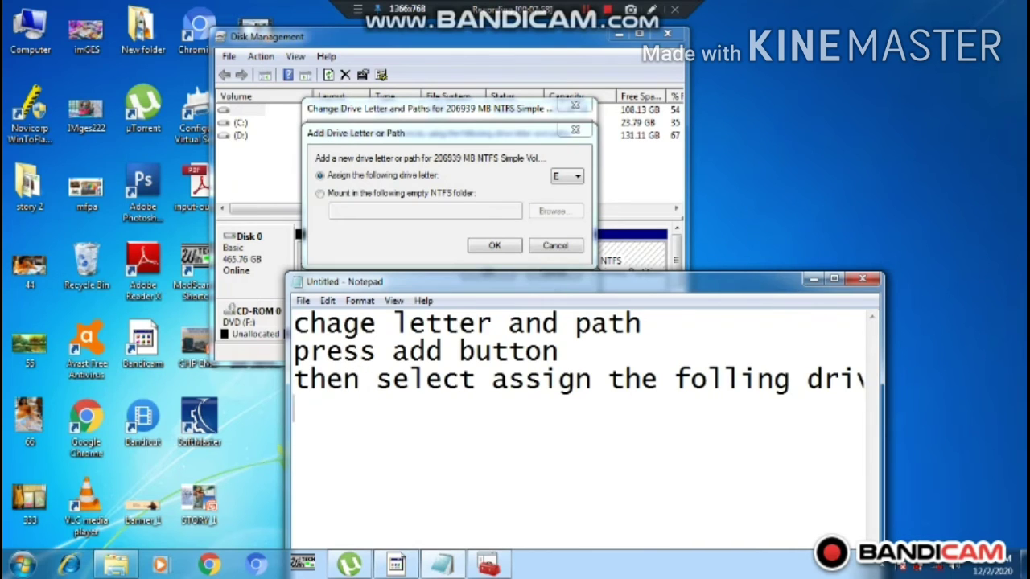
# Clear the note's text, confirm assigning drive letter E to the unlettered volume, and return to the note.
pyautogui.hotkey('ctrl', 'a')
pyautogui.press('Delete')
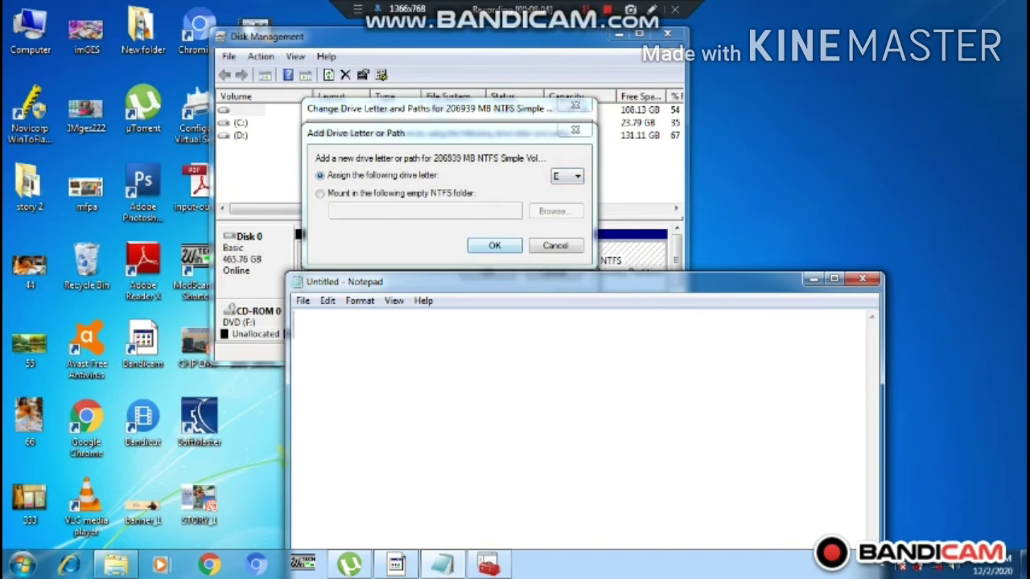
pyautogui.hotkey('alt', 'Tab')
pyautogui.press('Return')
pyautogui.hotkey('alt', 'Tab')
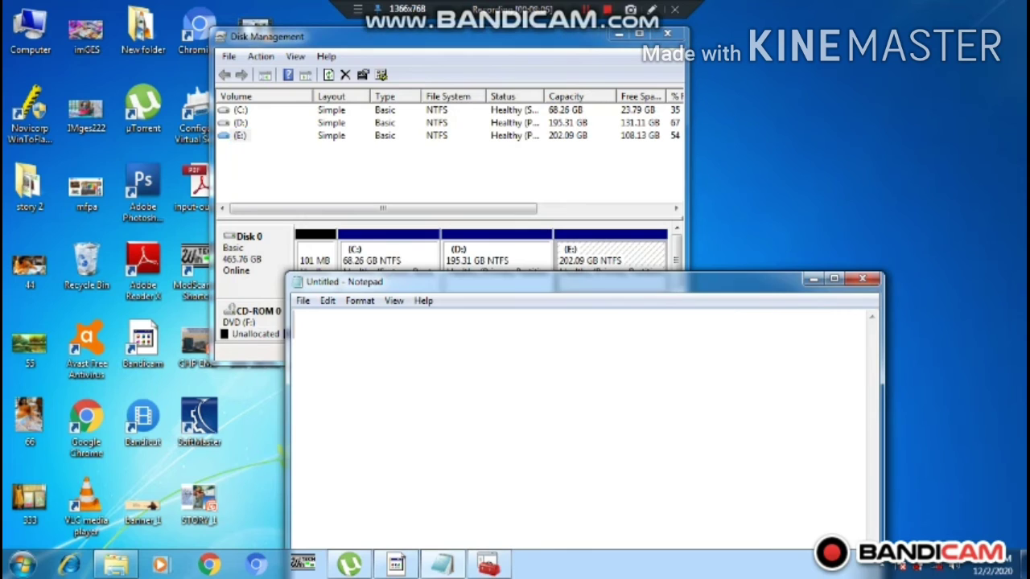
# Write "ok" and "work done" on two separate lines of the empty note.
pyautogui.write('ok')
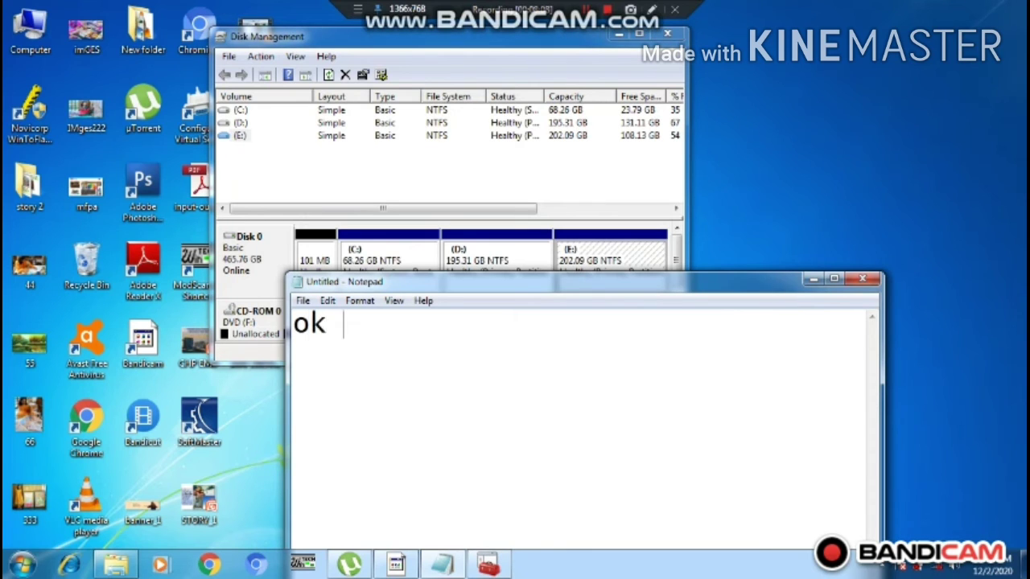
pyautogui.press('Return')
pyautogui.write('work ')
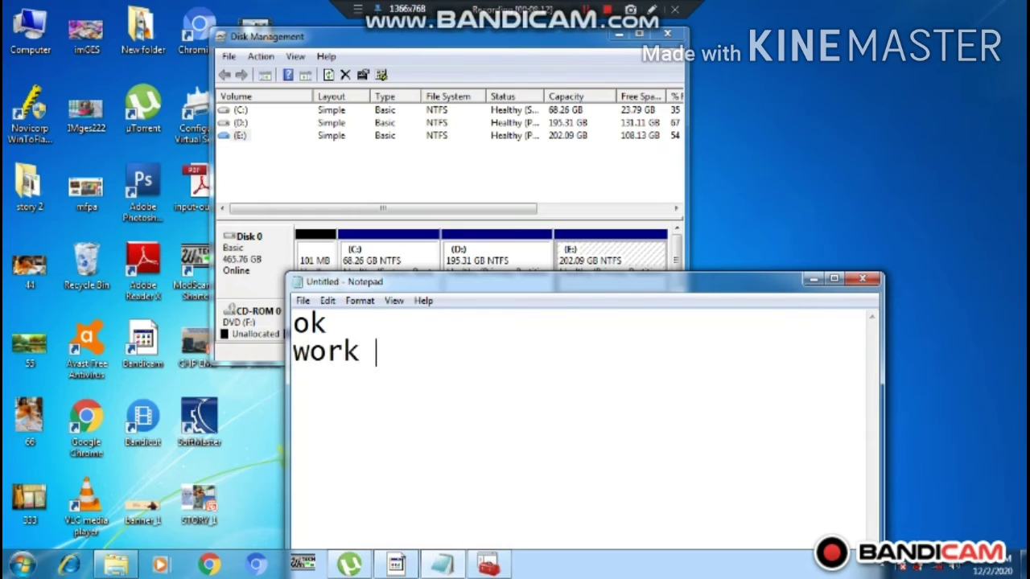
pyautogui.write('done')
pyautogui.press('Return')
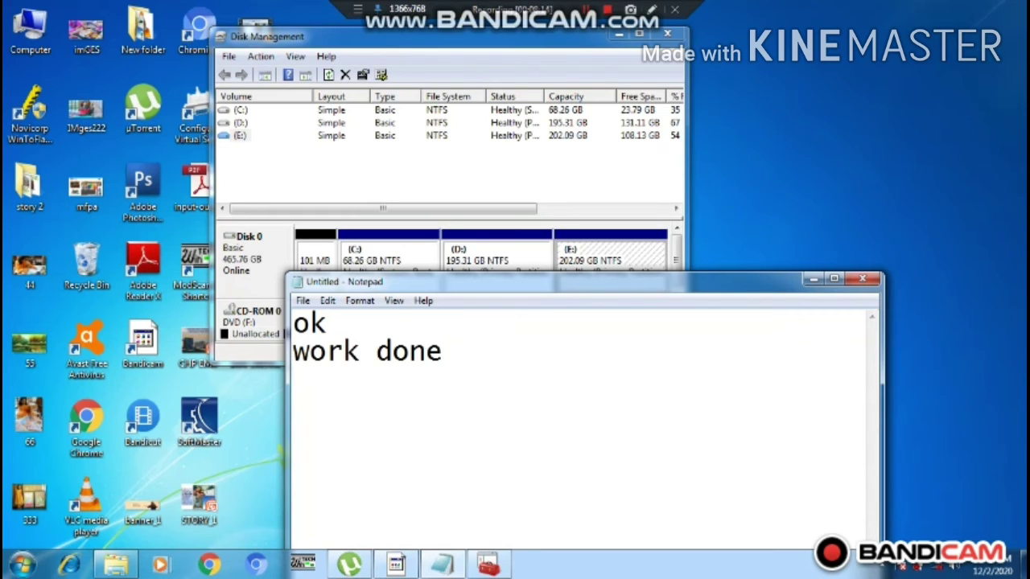
# Add the line "let see what happen E drive still hide or" below "work done" in the note.
pyautogui.write('let see ')
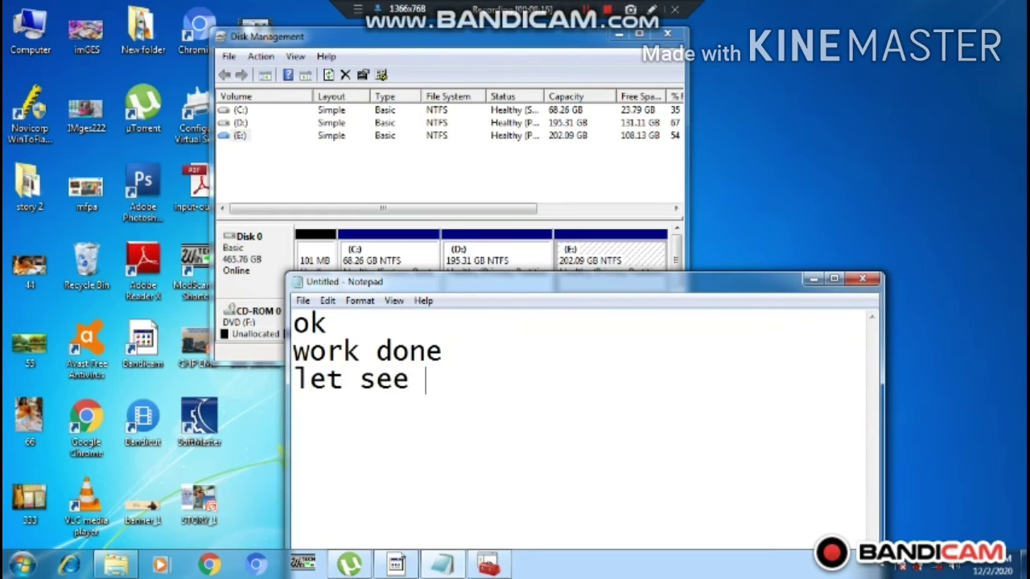
pyautogui.write('what h')
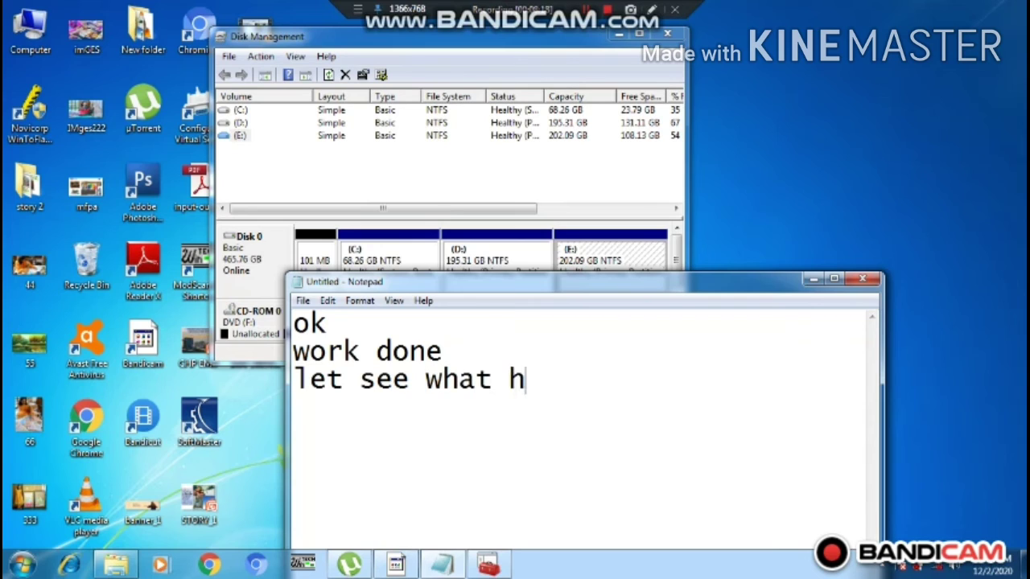
pyautogui.write('appen ')
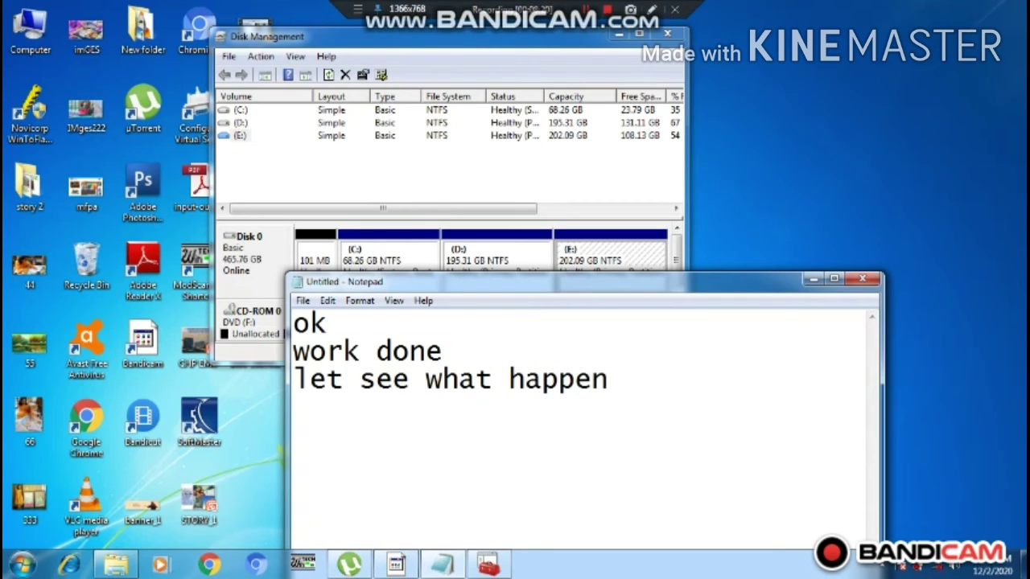
pyautogui.write('e')
pyautogui.press('BackSpace')
pyautogui.write('E drive st')
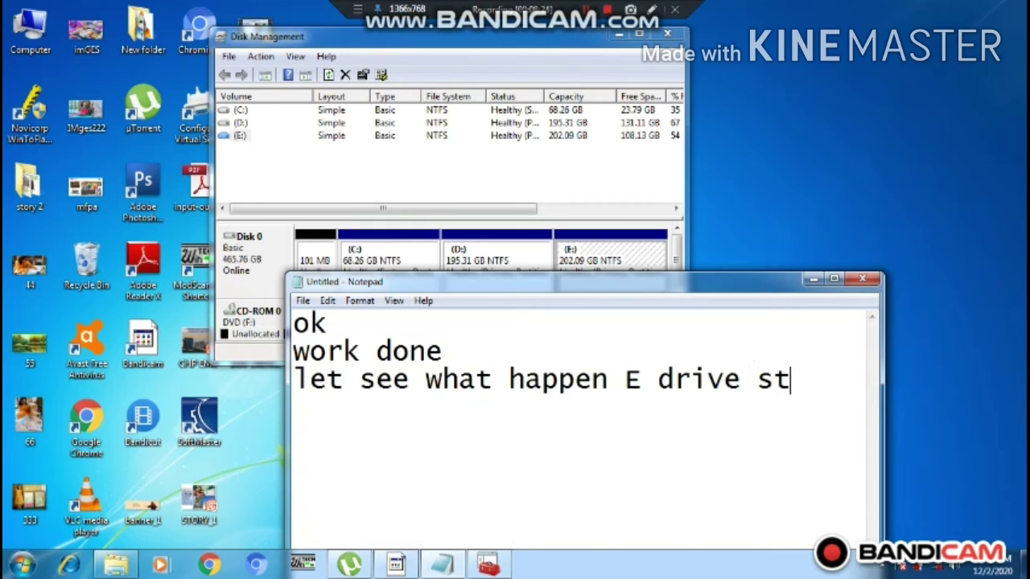
pyautogui.write('ui')
pyautogui.press('BackSpace')
pyautogui.press('BackSpace')
pyautogui.write('ill hide or ')
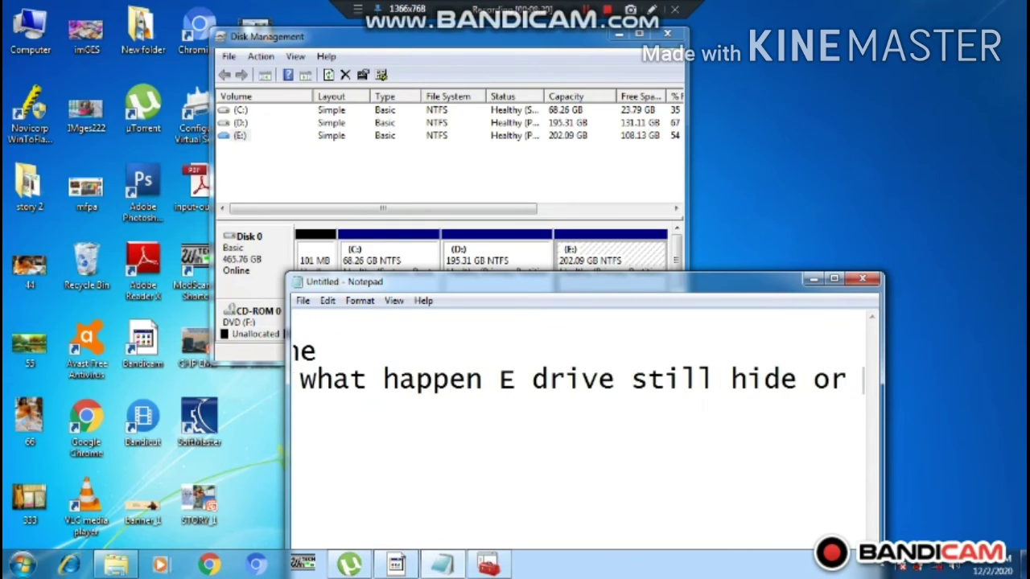
# Replace the note's entire text with the single line "or return back".
pyautogui.write('ret')
pyautogui.click(600, 379)
pyautogui.write('rn')
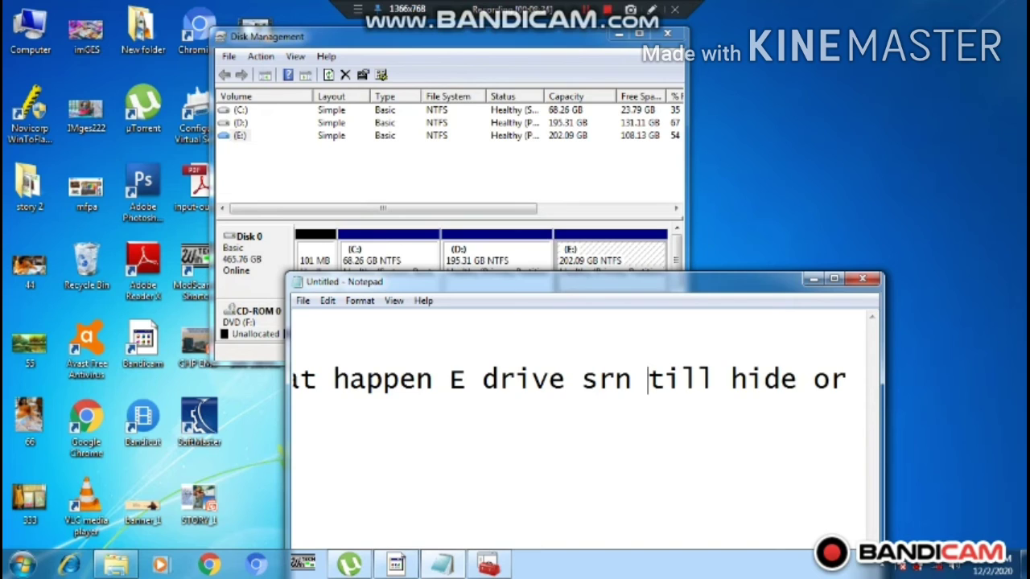
pyautogui.moveTo(583, 379); pyautogui.dragTo(864, 379)
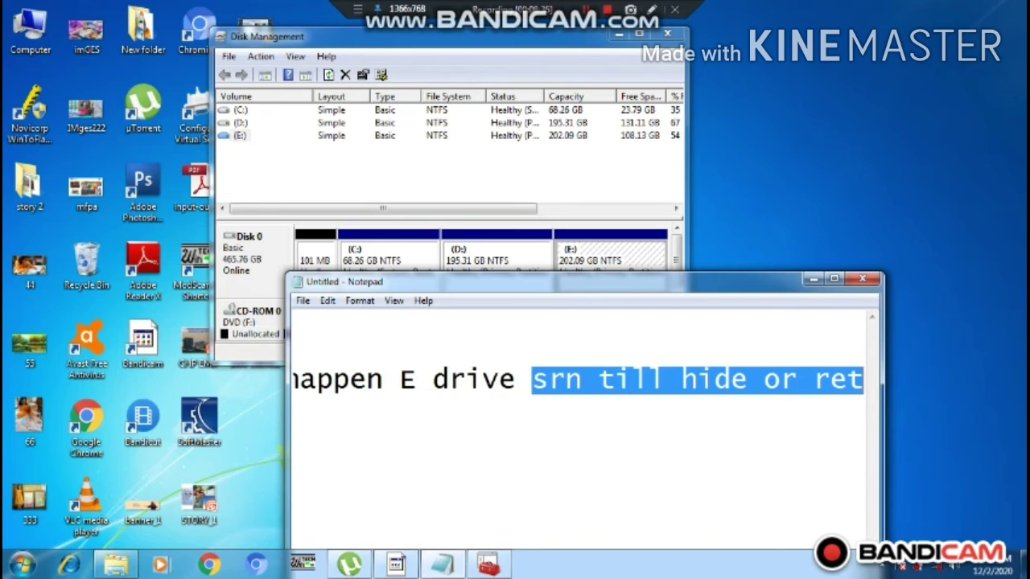
pyautogui.press('BackSpace')
pyautogui.hotkey('ctrl', 'a')
pyautogui.press('BackSpace')
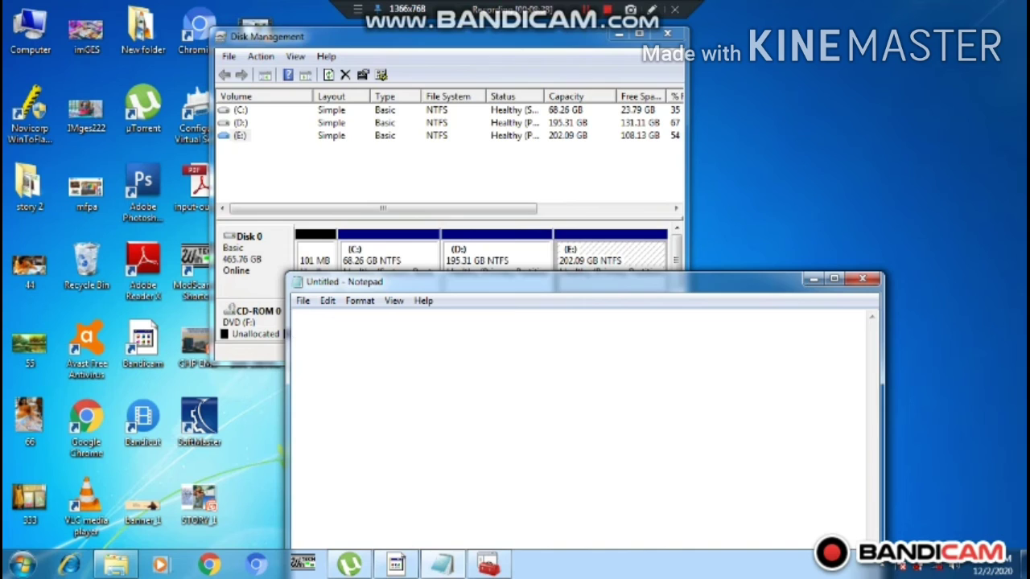
pyautogui.write('or return')
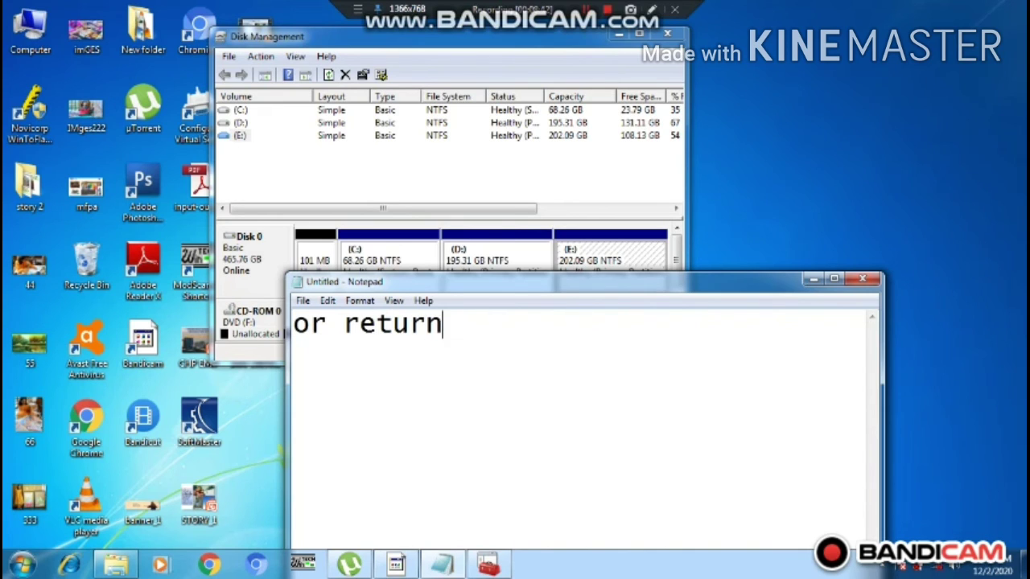
pyautogui.write(' back')
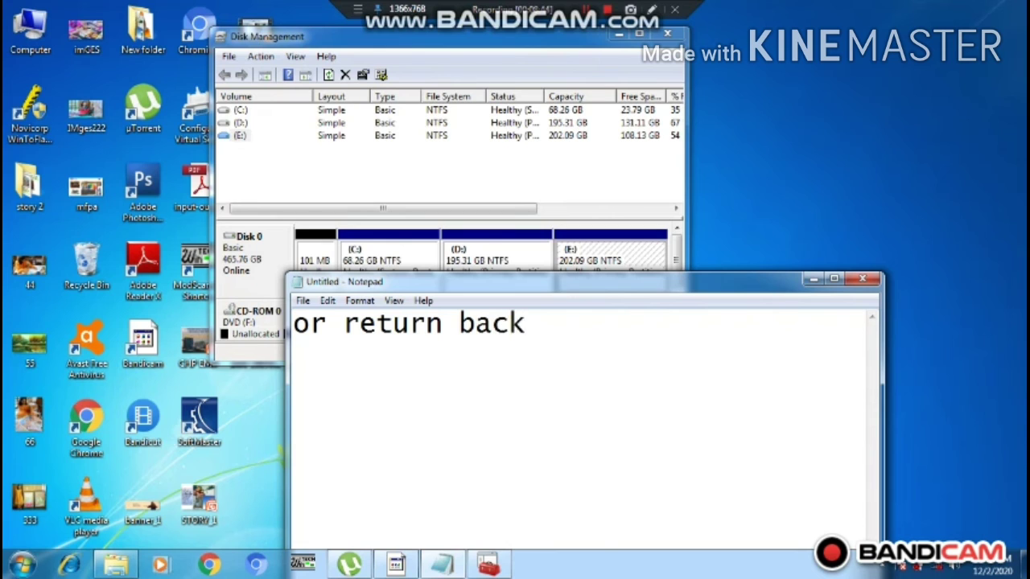
# Check the hard disk drives listed in the Computer window and return to the note.
pyautogui.doubleClick(29, 32)
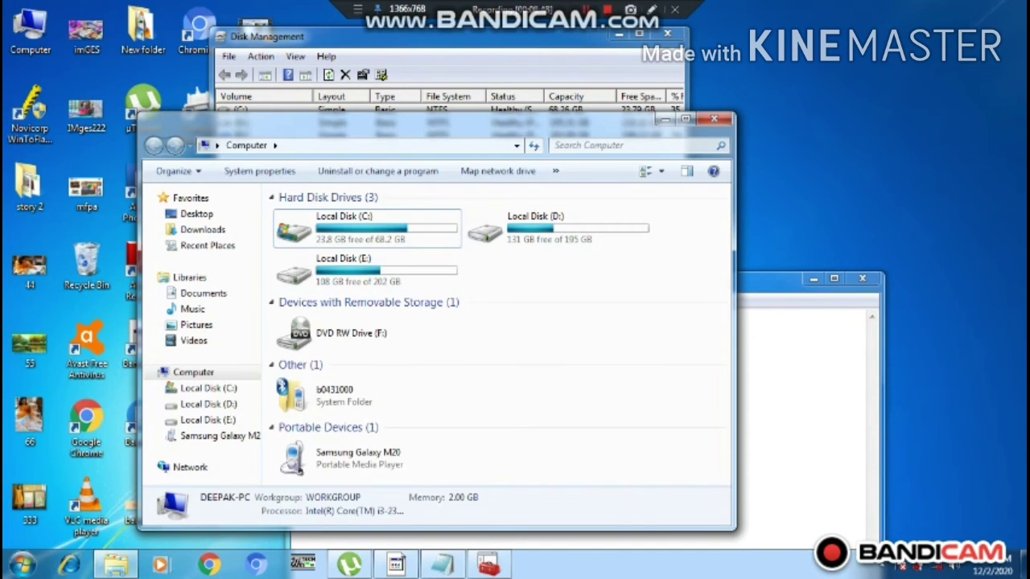
pyautogui.click(685, 119)
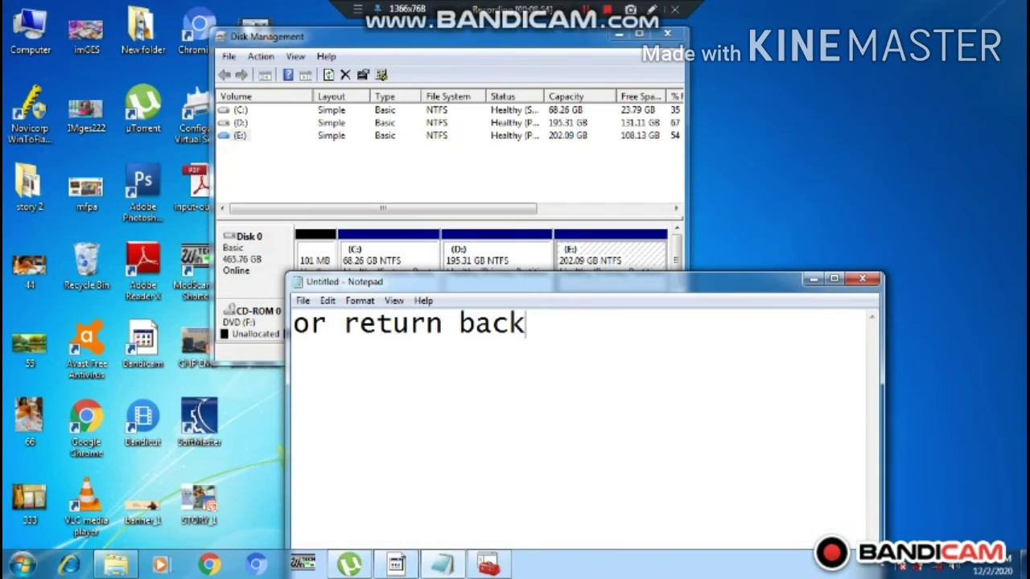
# Add the line "our disk return back" below the first line of the note.
pyautogui.write('out')
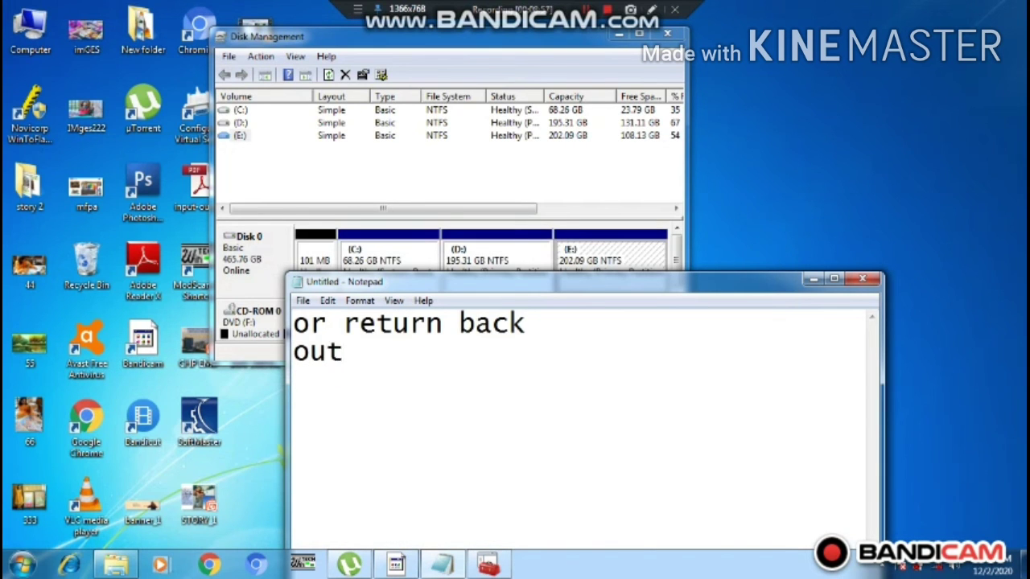
pyautogui.press('BackSpace')
pyautogui.write('r disk r')
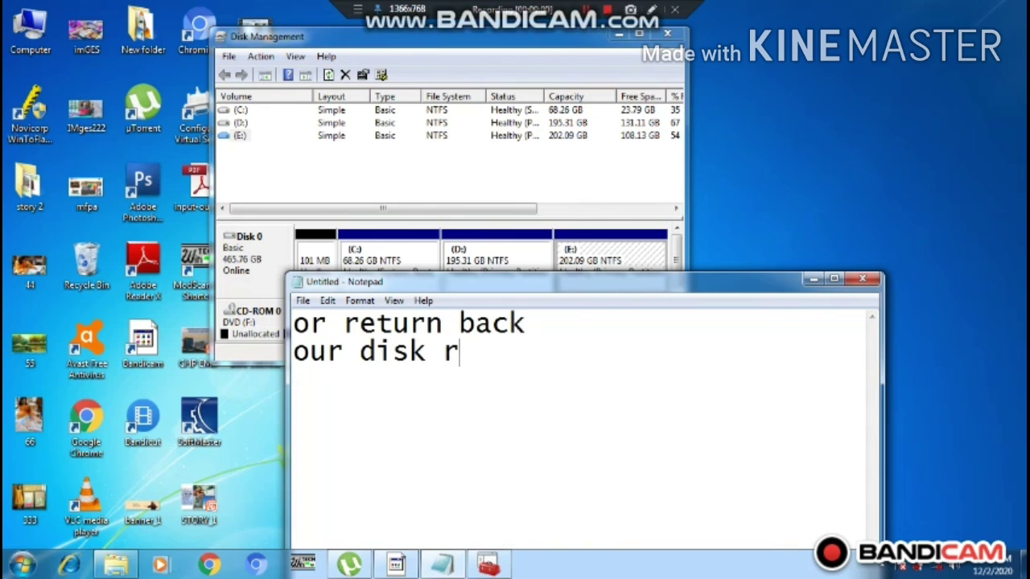
pyautogui.write('eturn back')
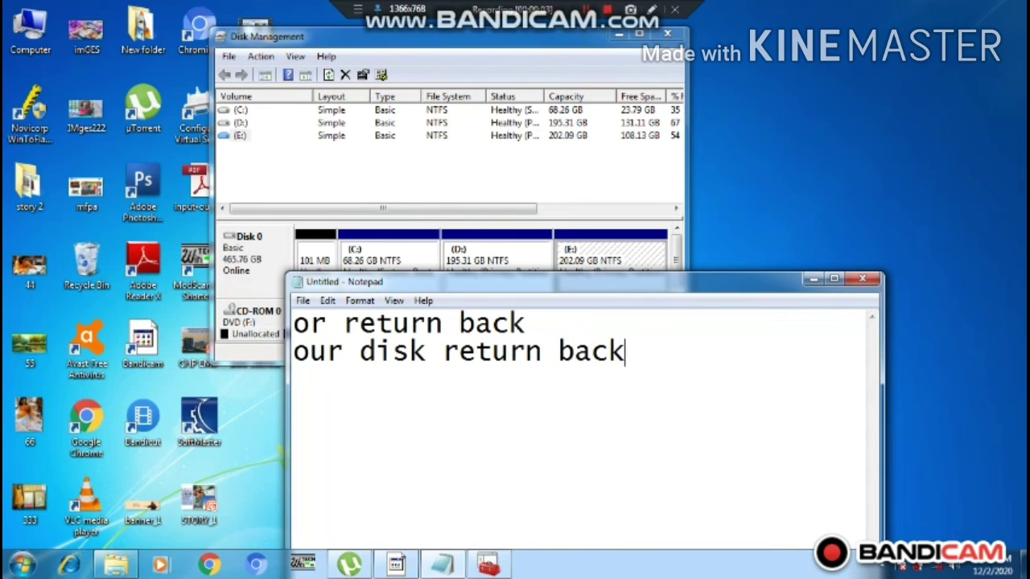
# Add the line "use this easy process to hide ur drive" below "our disk return back" in the note.
pyautogui.press('Return')
pyautogui.write('use this')
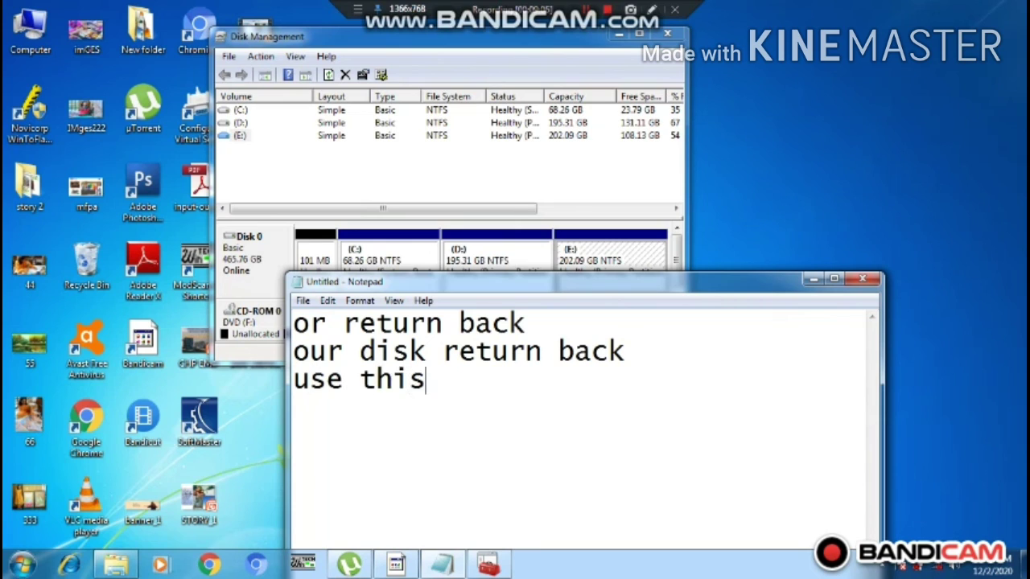
pyautogui.write(' easy ')
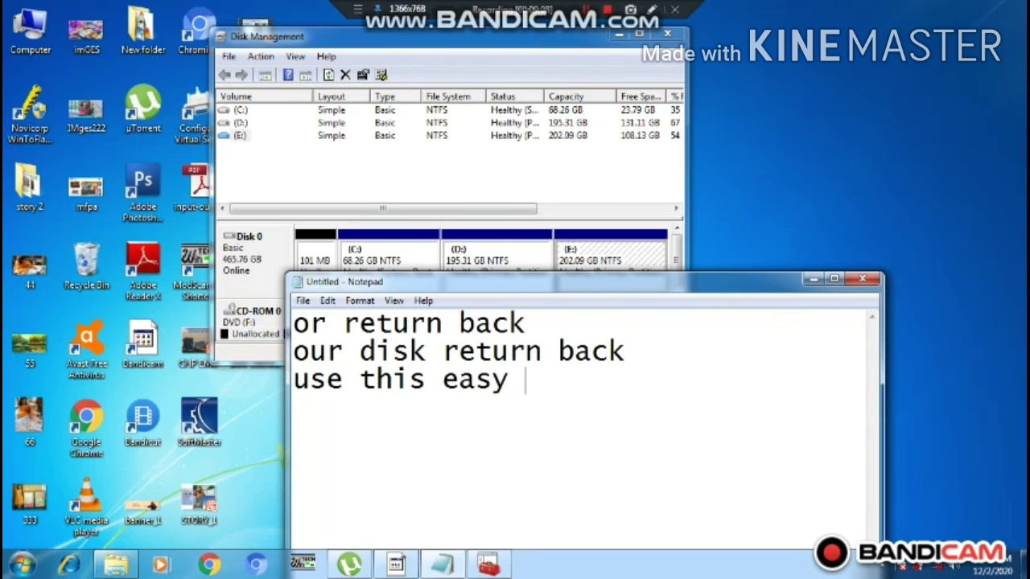
pyautogui.write('process')
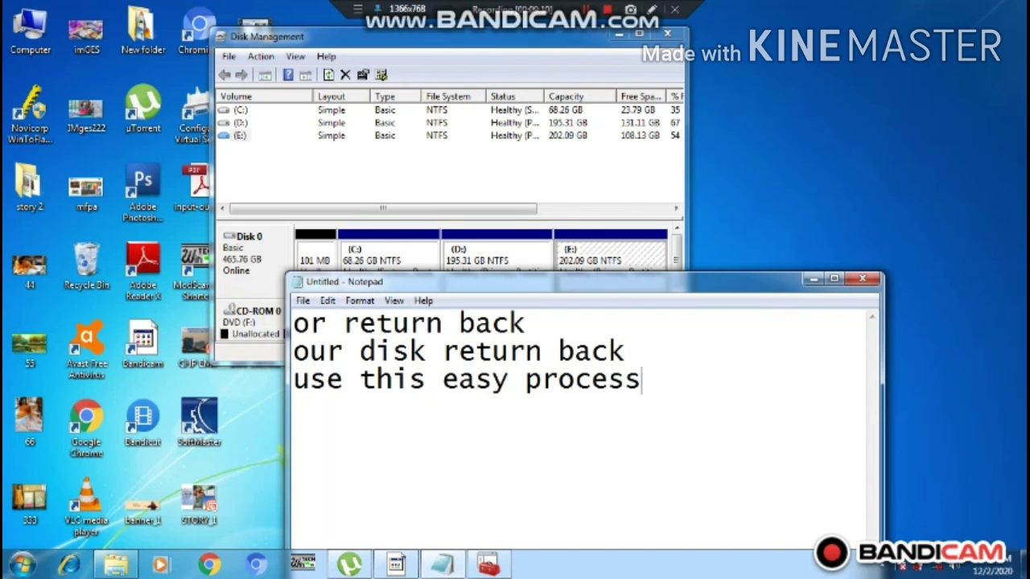
pyautogui.write(' to hide')
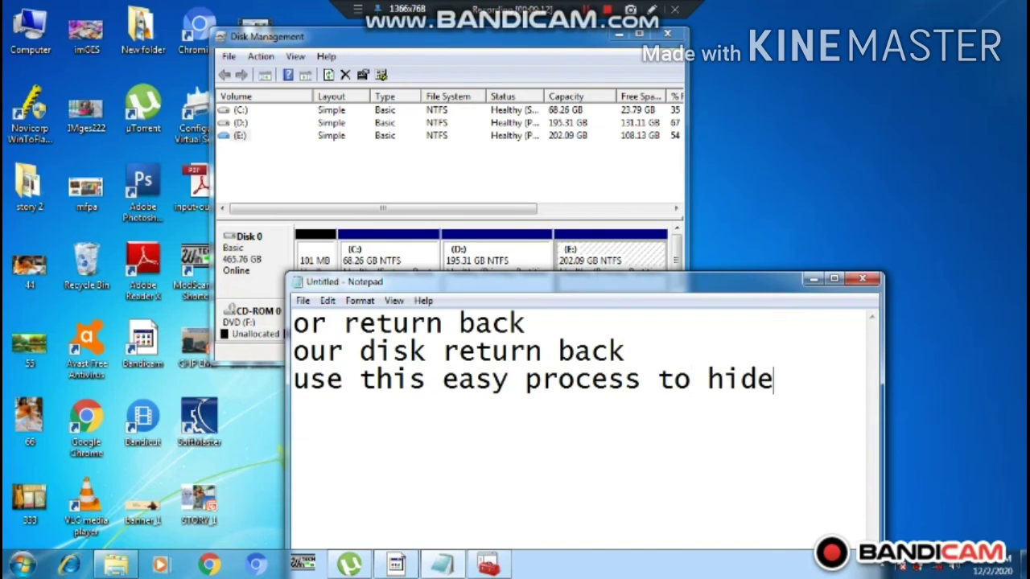
pyautogui.write(' ur drive')
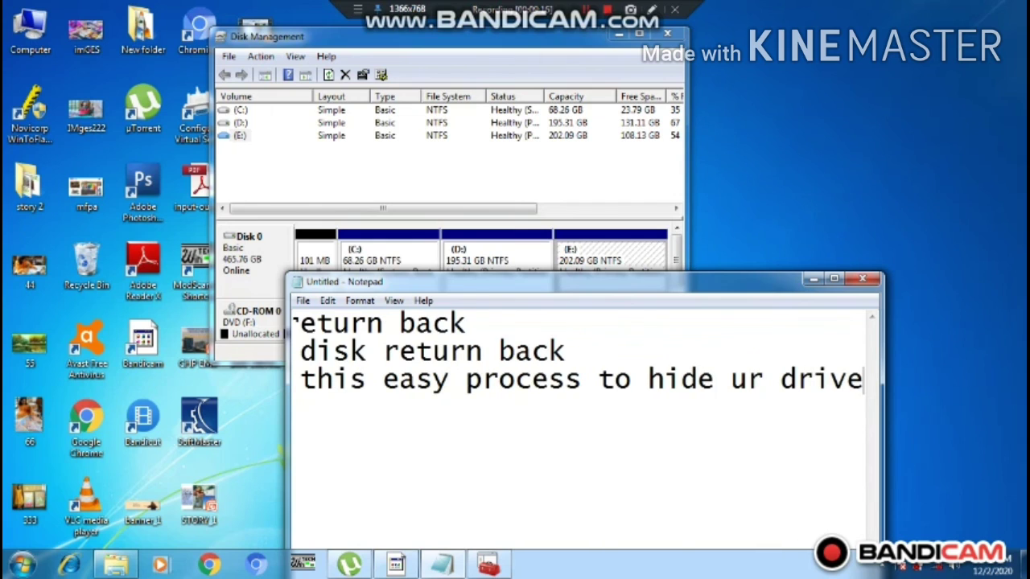
# Add the line "from unwanted person to see ur important" at the end of the note.
pyautogui.press('Return')
pyautogui.write('from ')
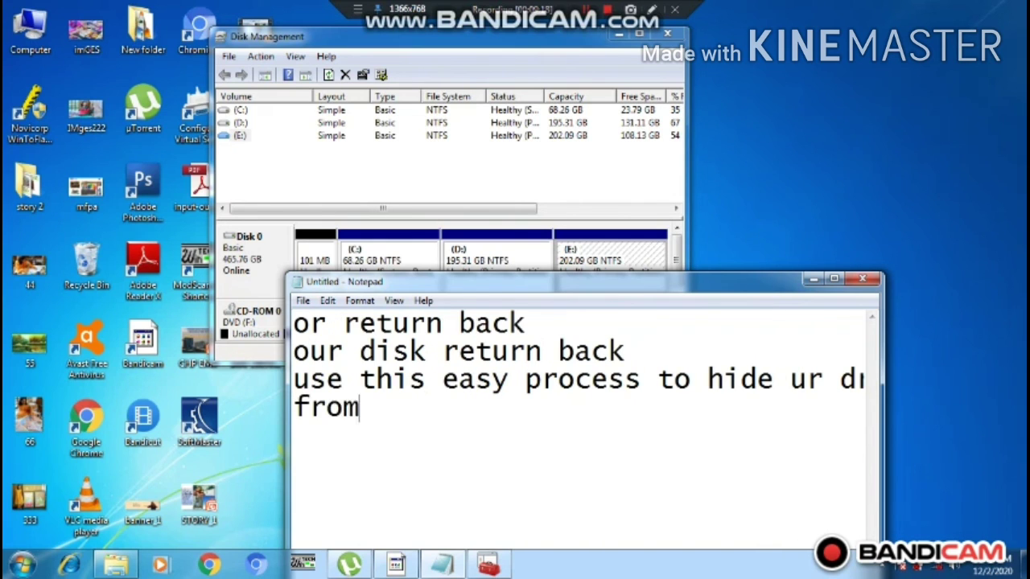
pyautogui.write('unwanted pe')
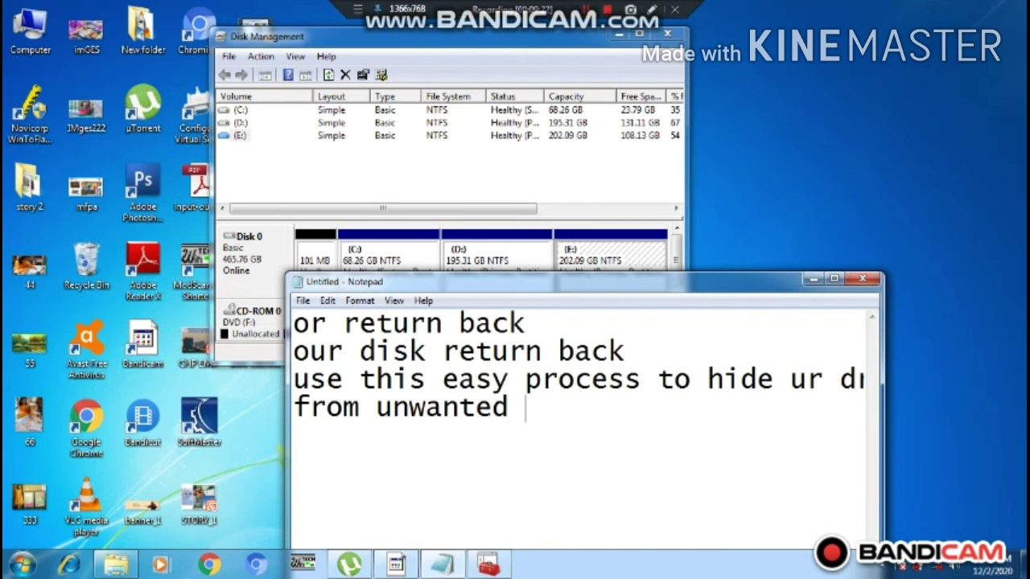
pyautogui.write('rsio')
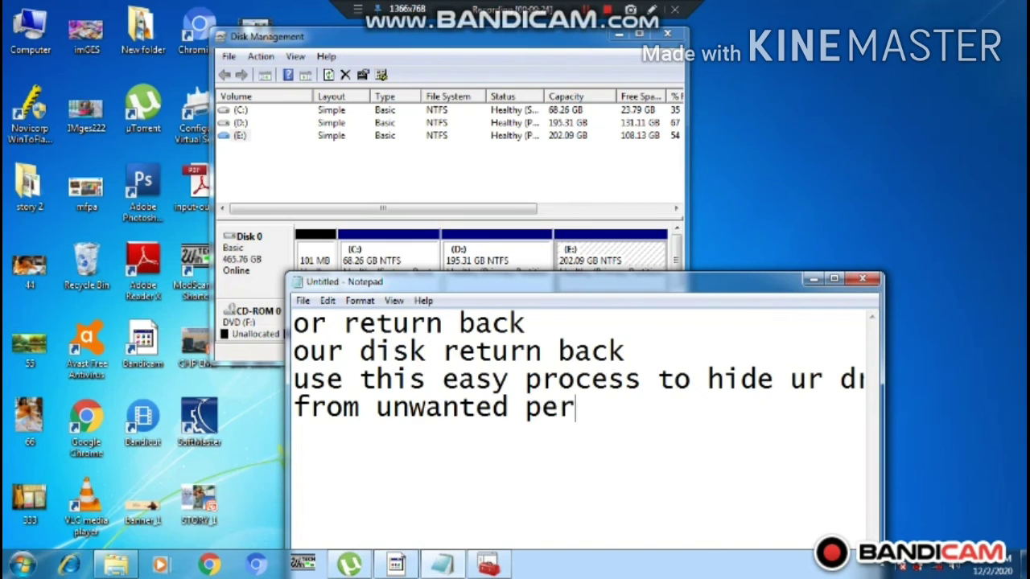
pyautogui.press('BackSpace')
pyautogui.press('BackSpace')
pyautogui.write('son ')
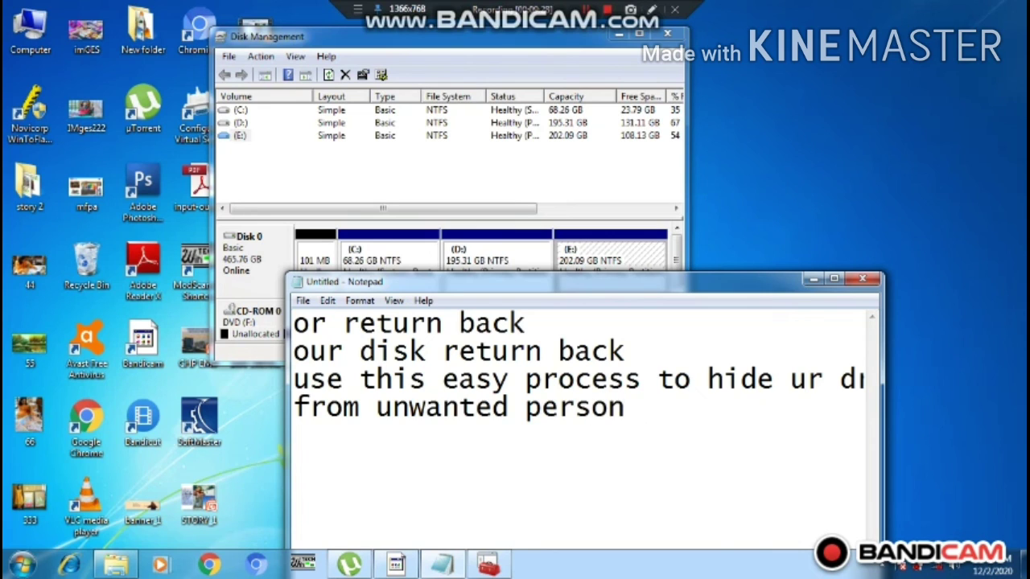
pyautogui.write('to see u')
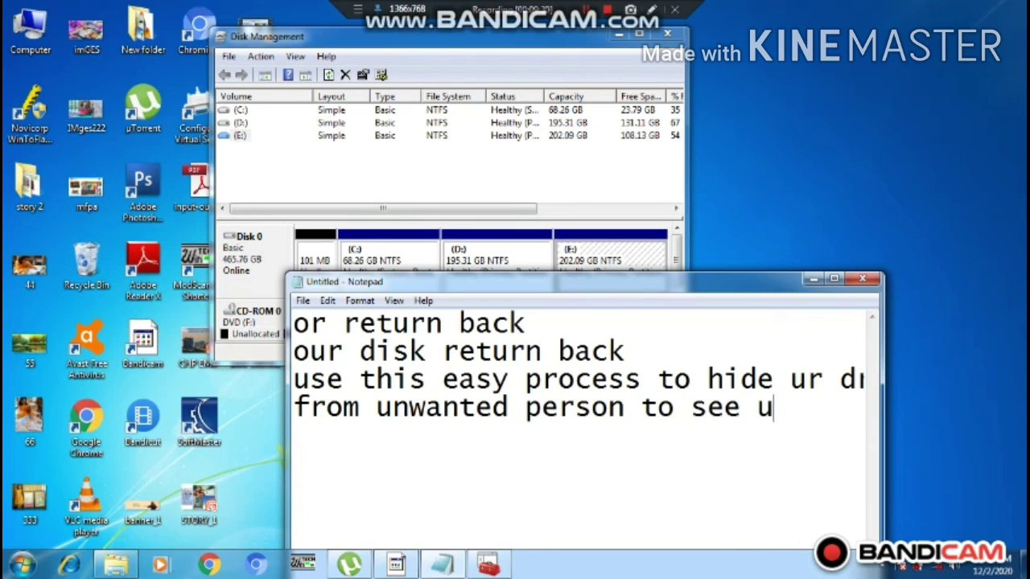
pyautogui.write('r im')
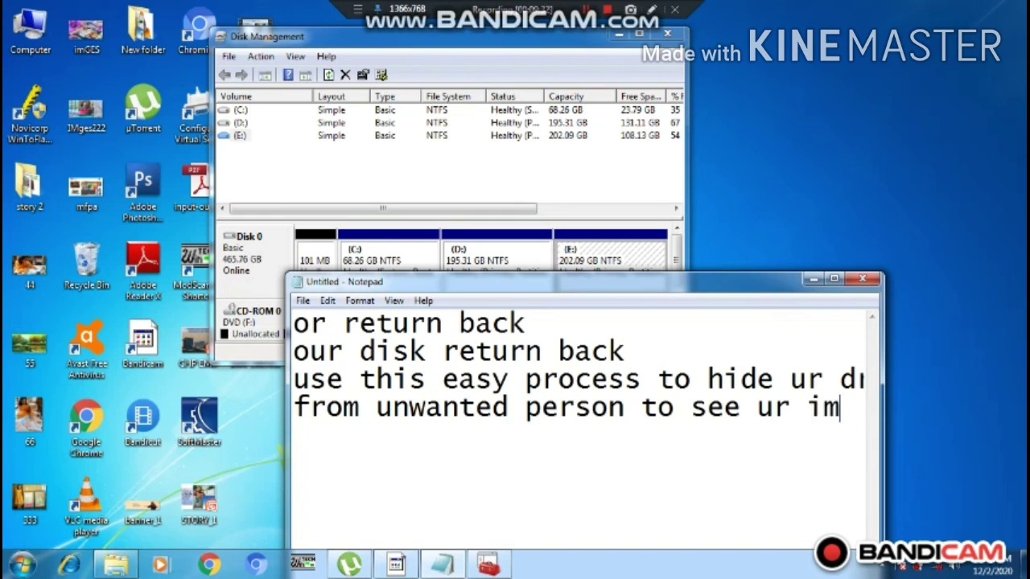
pyautogui.write('portant')
# Append "file" to the line "our disk return back" and to the note's last line.
pyautogui.click(566, 350)
pyautogui.write('file')
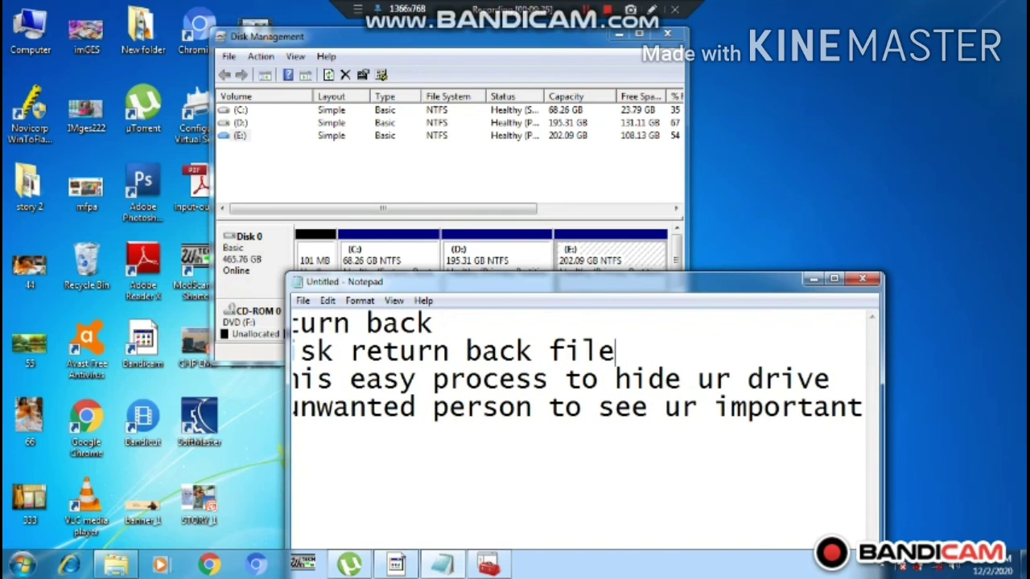
pyautogui.write(' file')
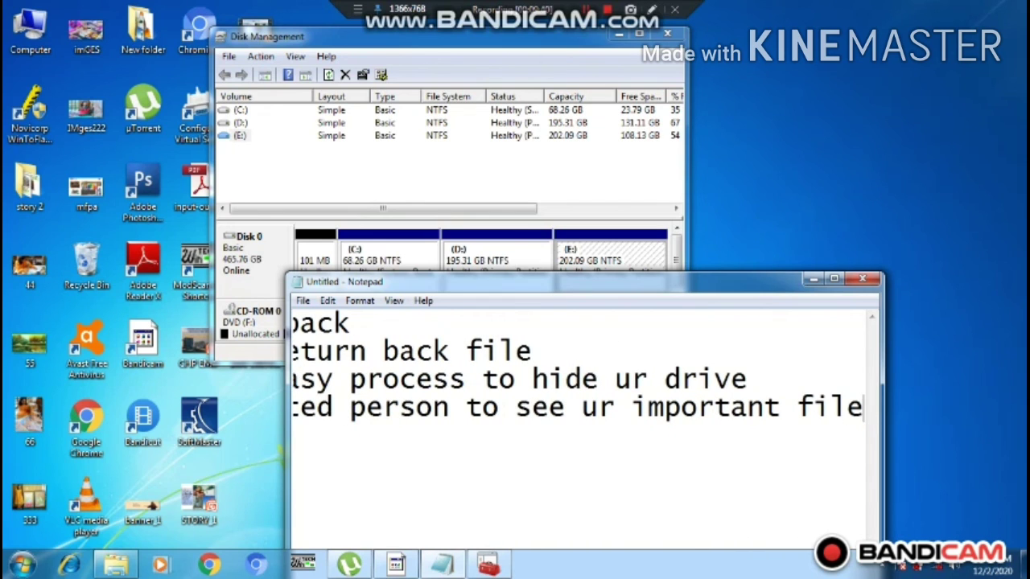
# Replace the note's entire text with the single line "hope u all like it".
pyautogui.hotkey('ctrl', 'a')
pyautogui.press('BackSpace')
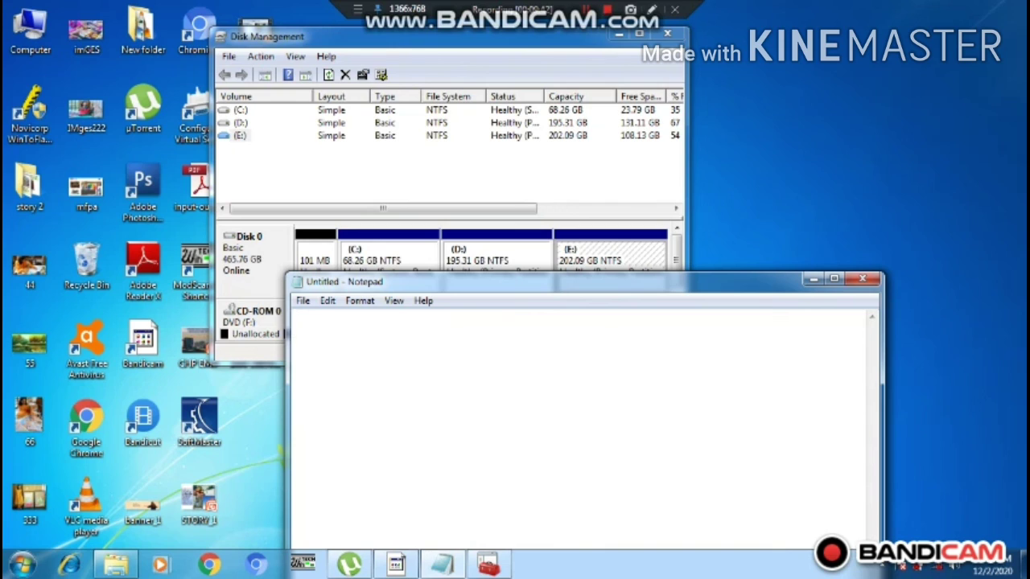
pyautogui.write('hope u ')
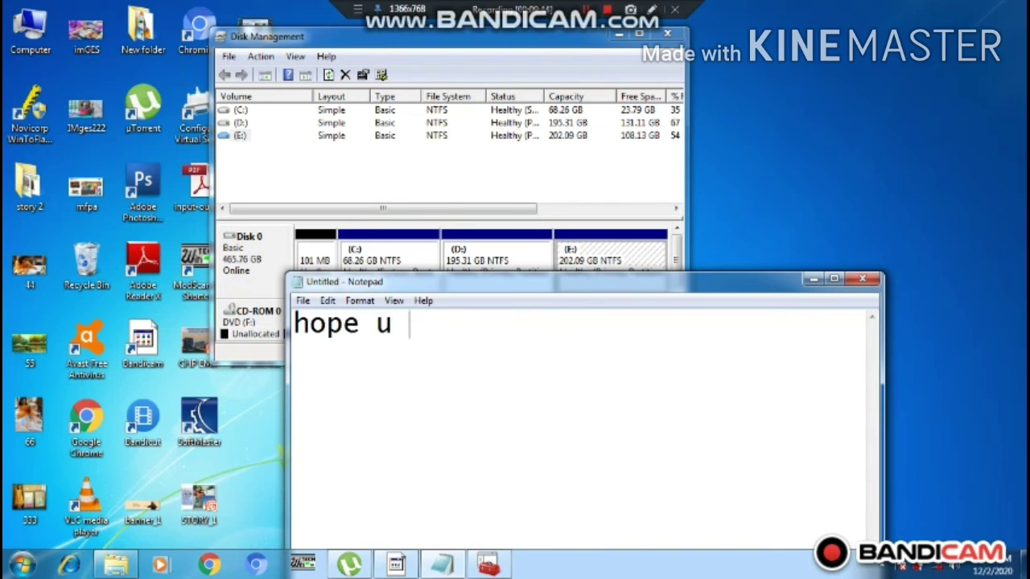
pyautogui.write('l')
pyautogui.press('BackSpace')
pyautogui.press('BackSpace')
pyautogui.write('all l')
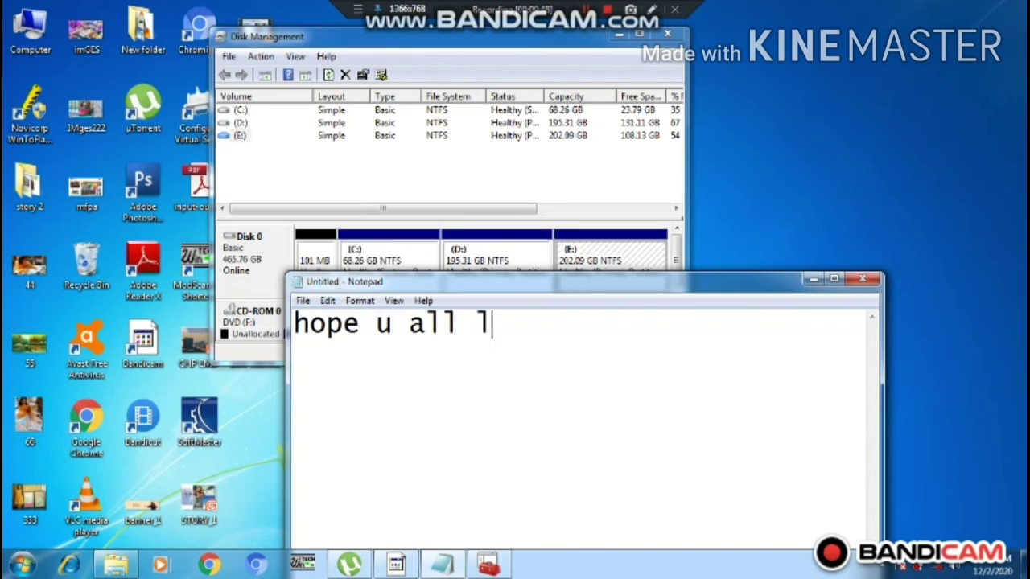
pyautogui.write('ike it')
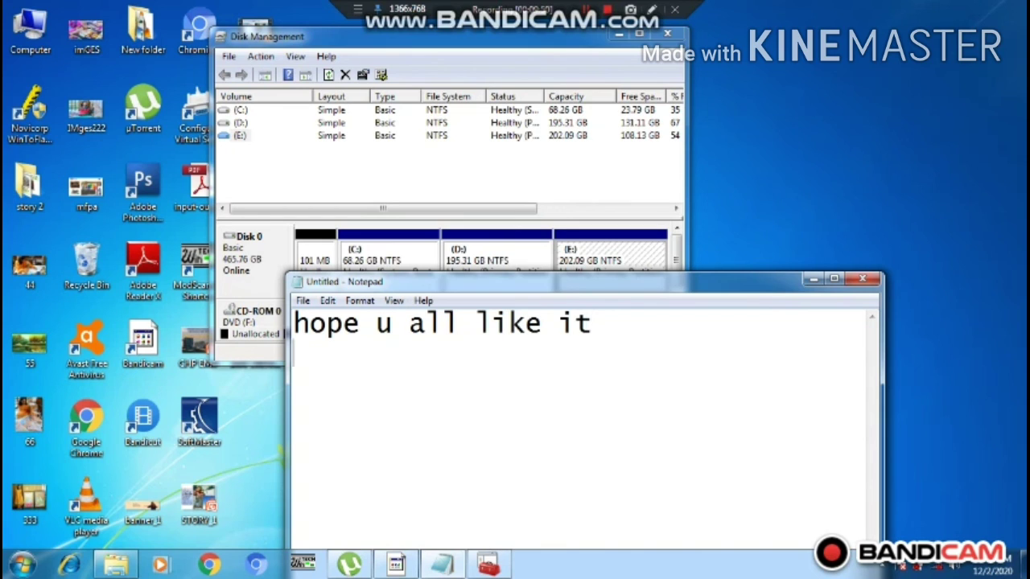
# Add the line "so please comment and share" below "hope u all like it" in the note.
pyautogui.press('Return')
pyautogui.write('so please ')
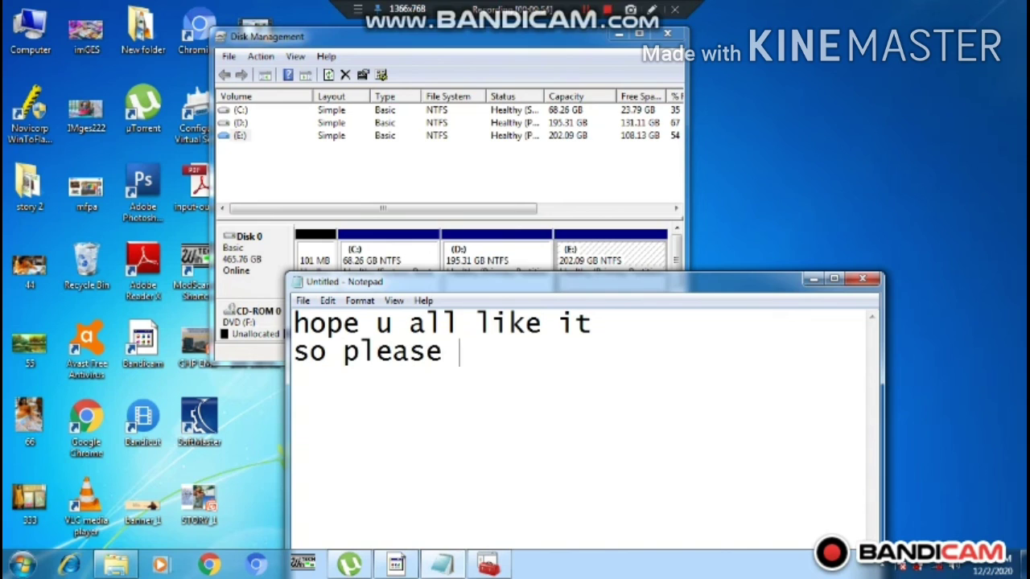
pyautogui.write('comment')
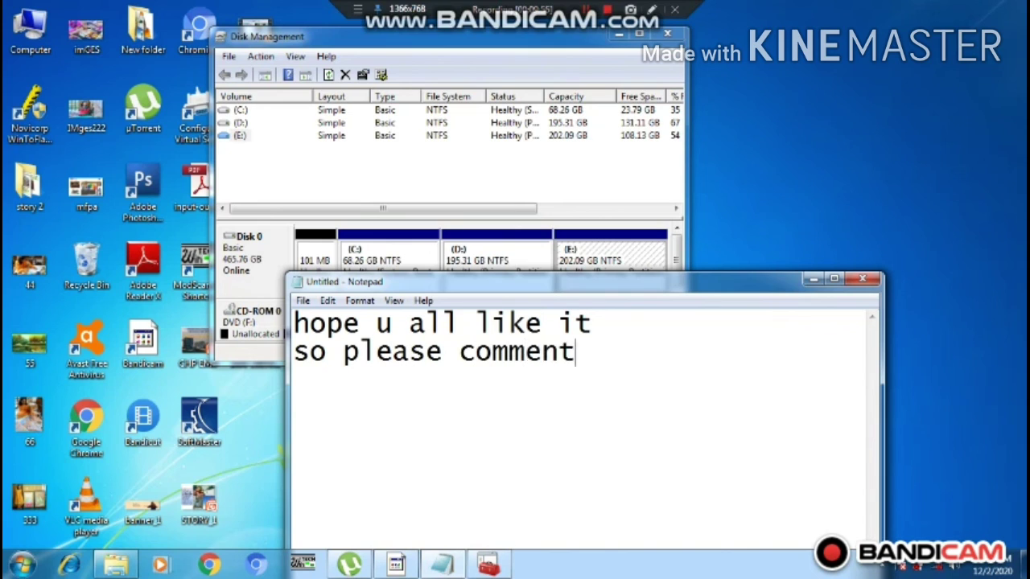
pyautogui.write(' and share m')
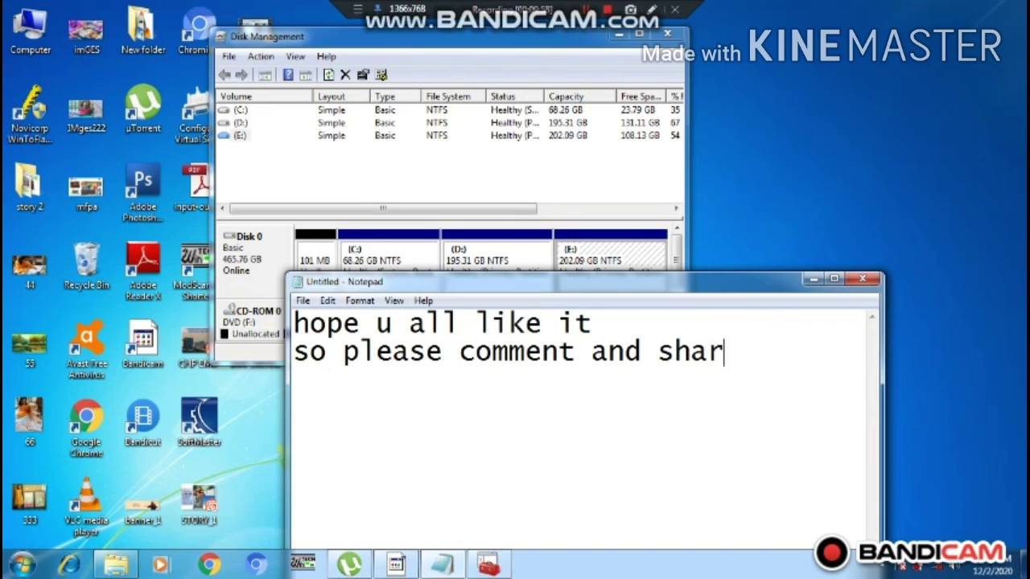